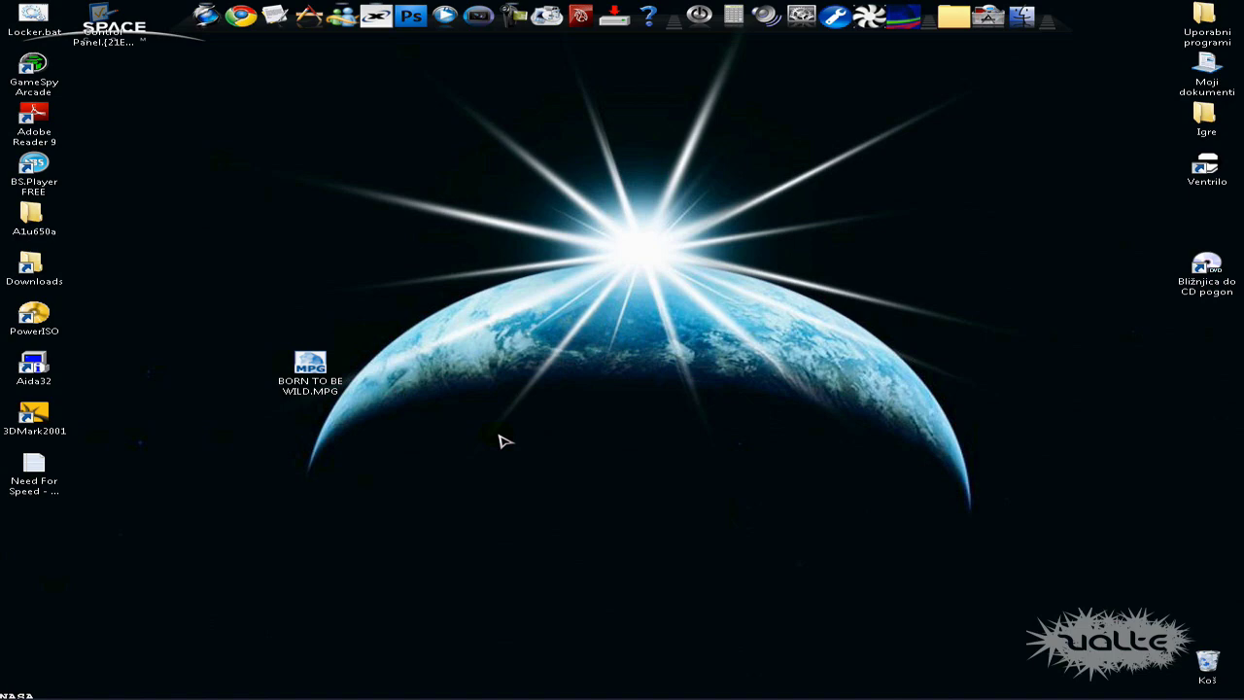
click(208, 686)
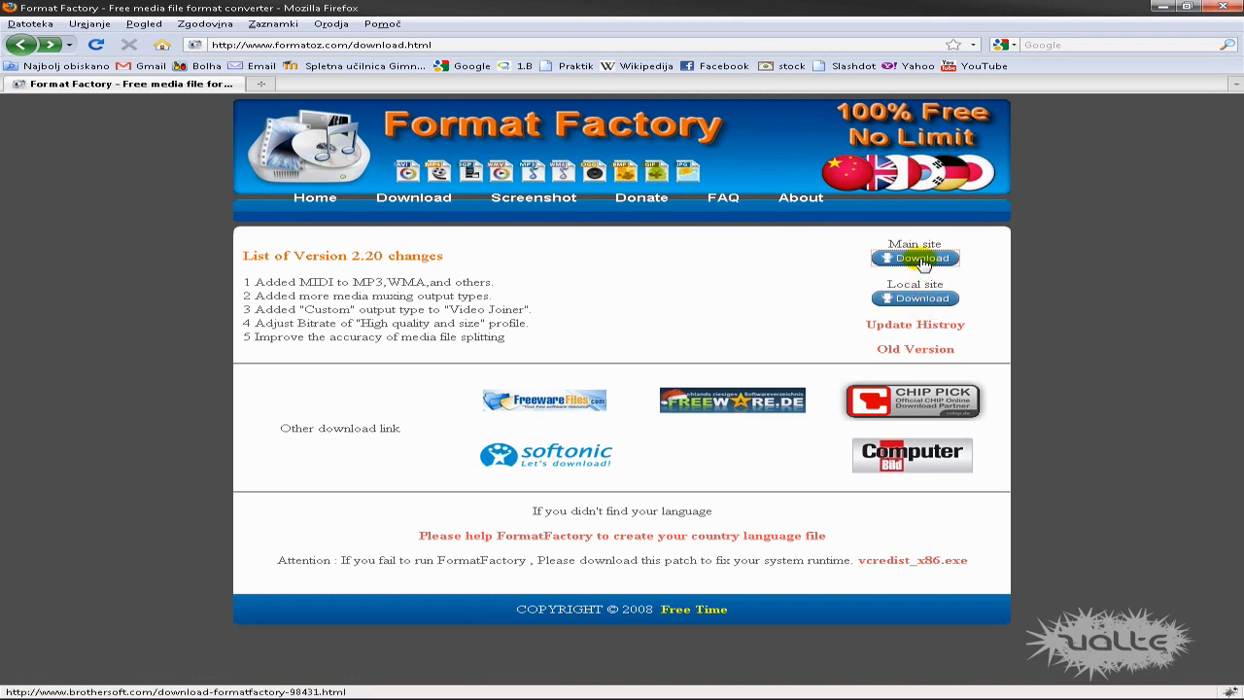
click(922, 259)
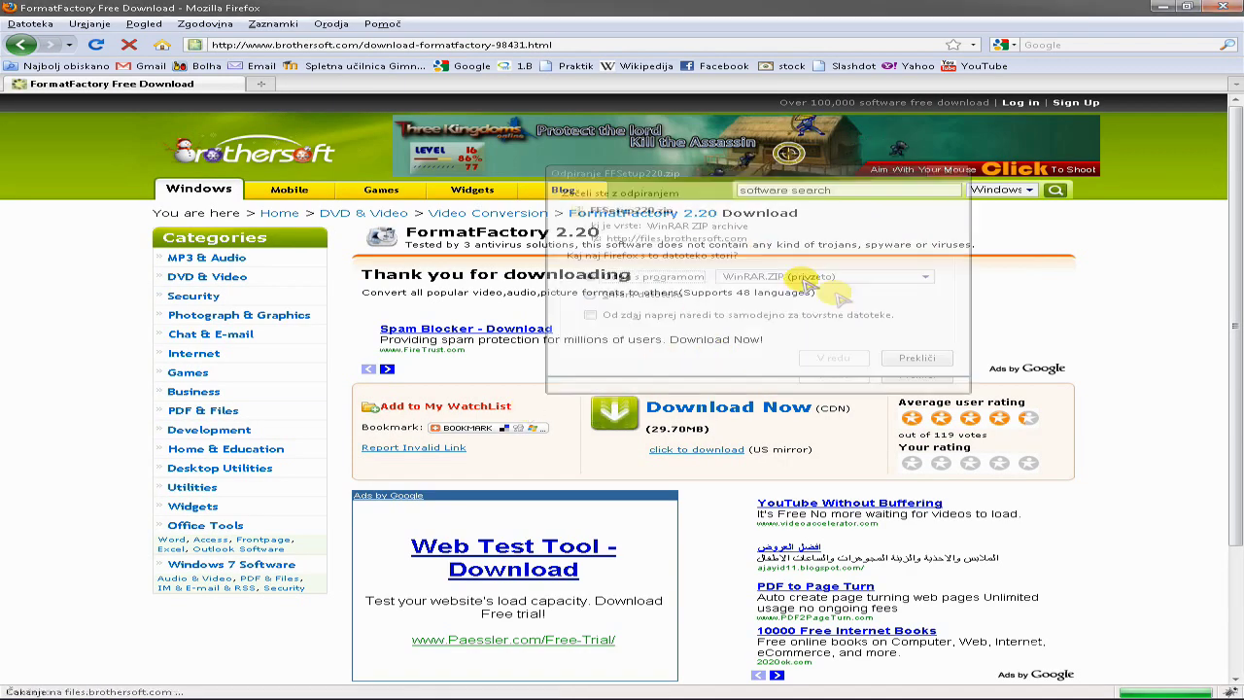
click(642, 294)
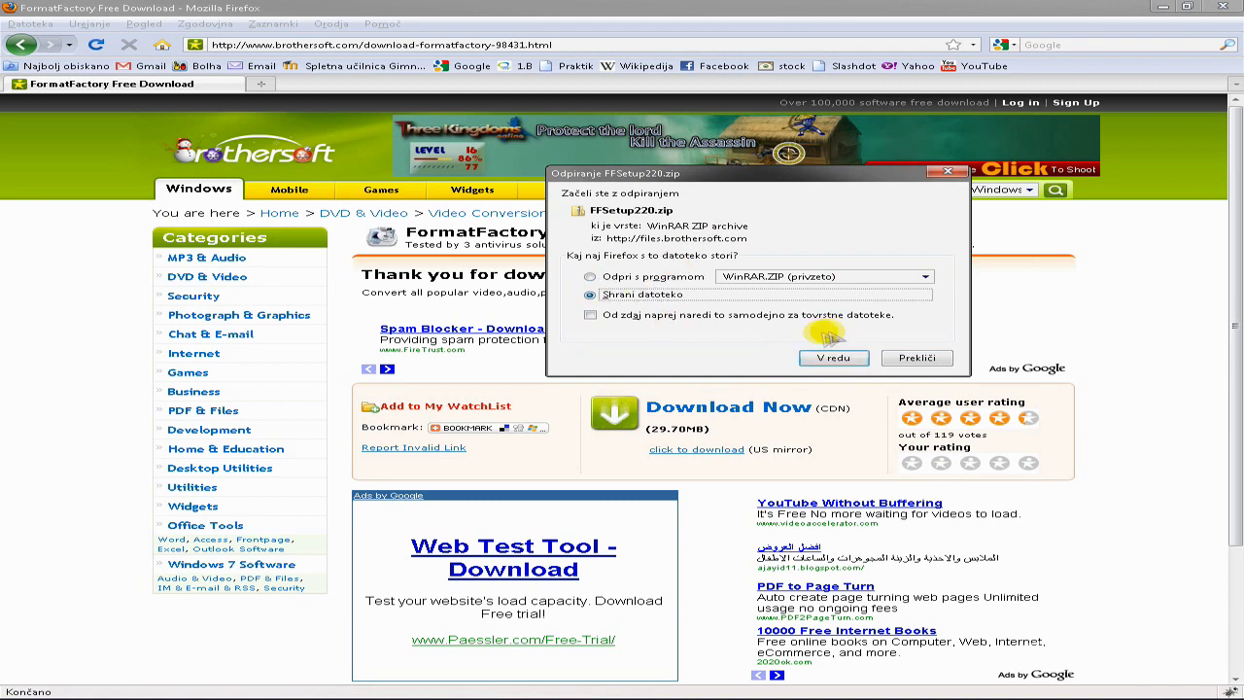
click(917, 358)
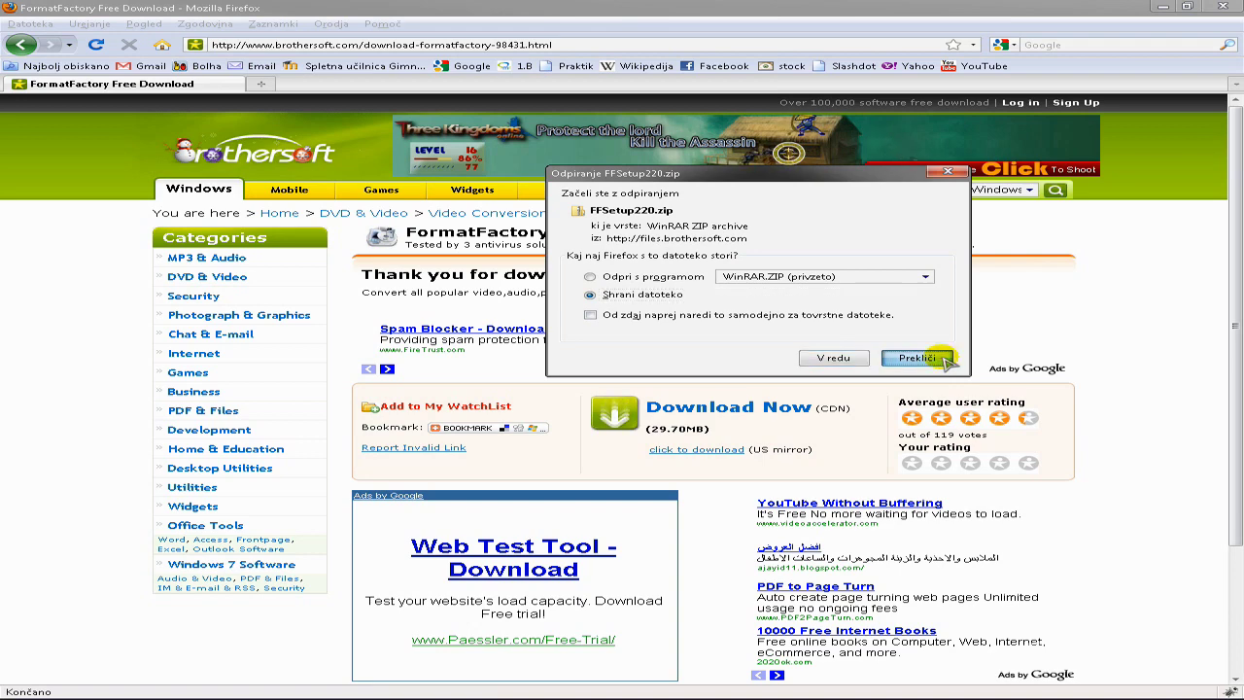
click(1162, 9)
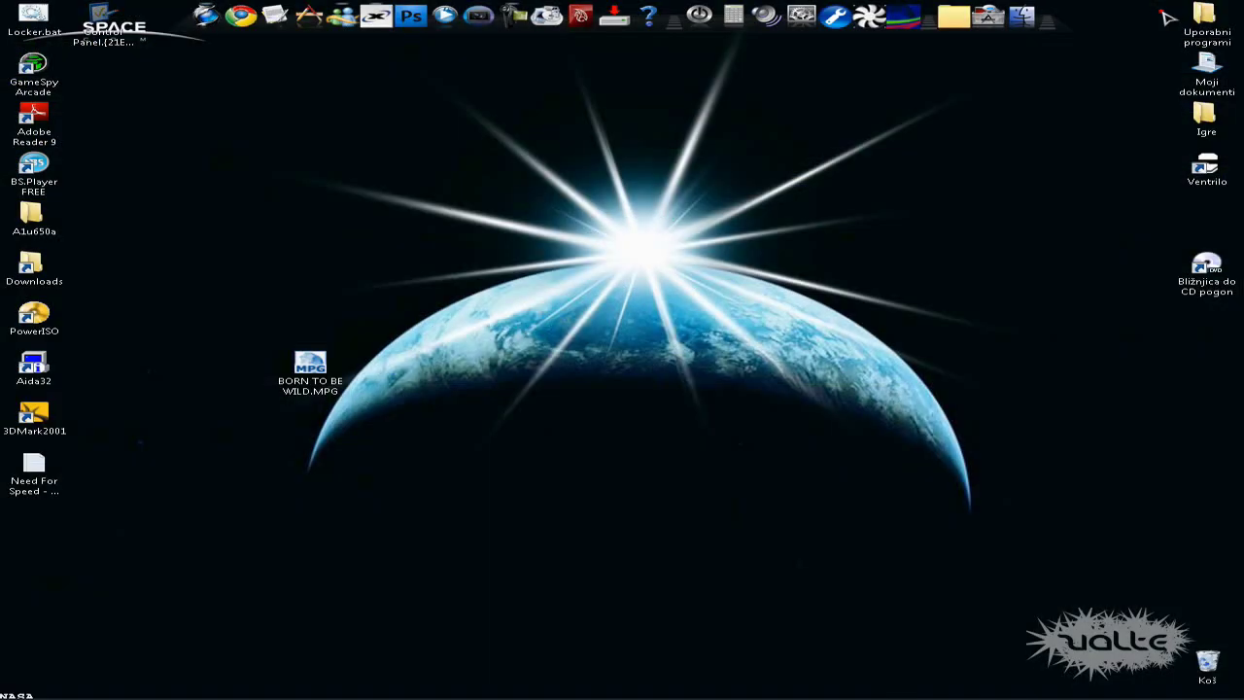
Launch FormatFactory and reposition its window on the desktop.
click(552, 23)
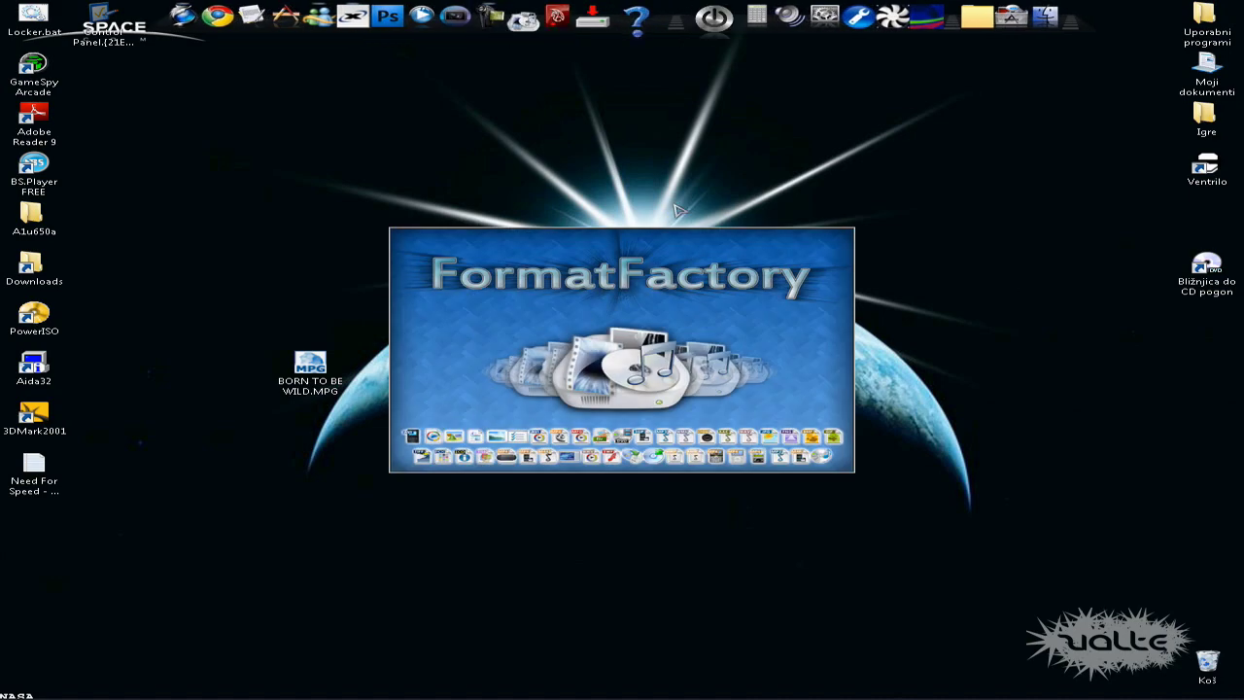
drag(629, 167, 754, 129)
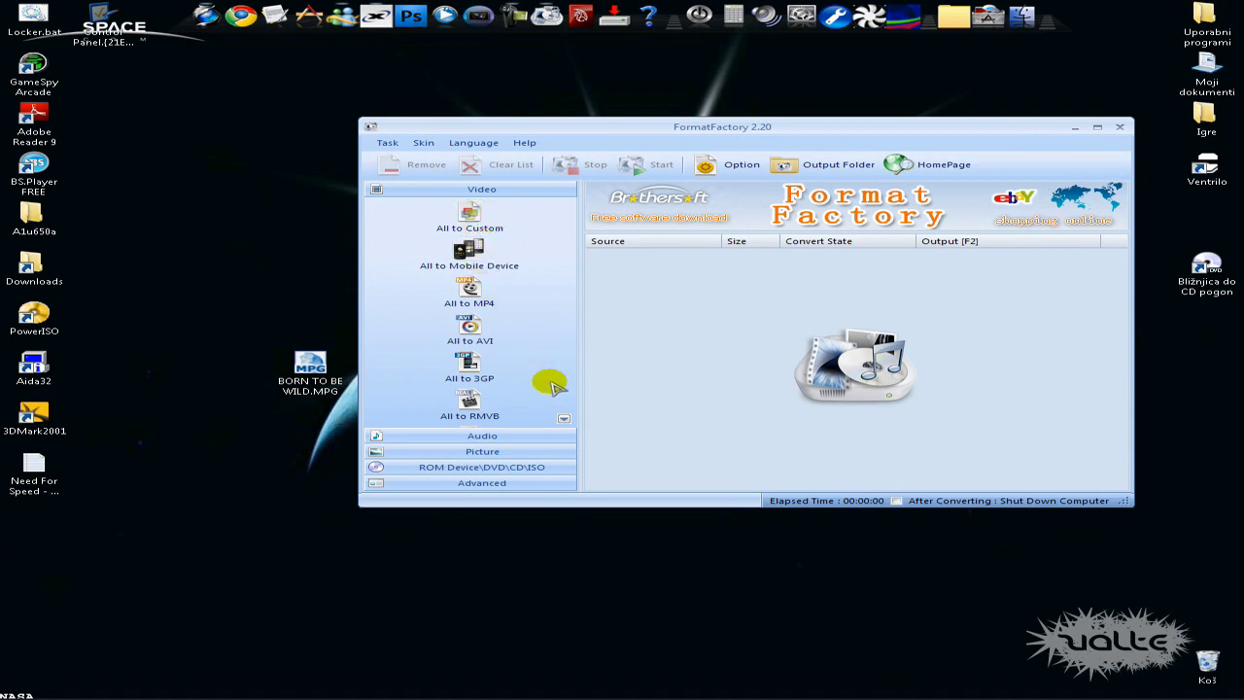
Look through the whole list of video conversion formats.
click(563, 417)
click(563, 418)
click(564, 418)
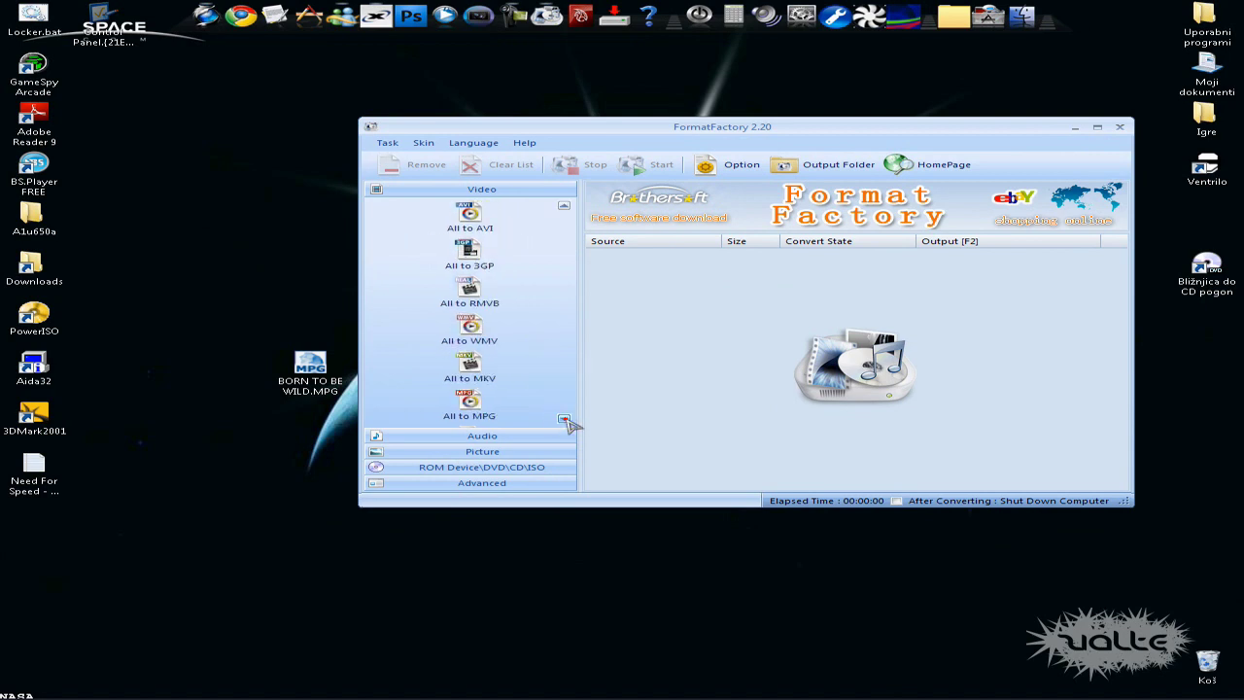
click(563, 418)
click(564, 418)
click(563, 418)
click(564, 418)
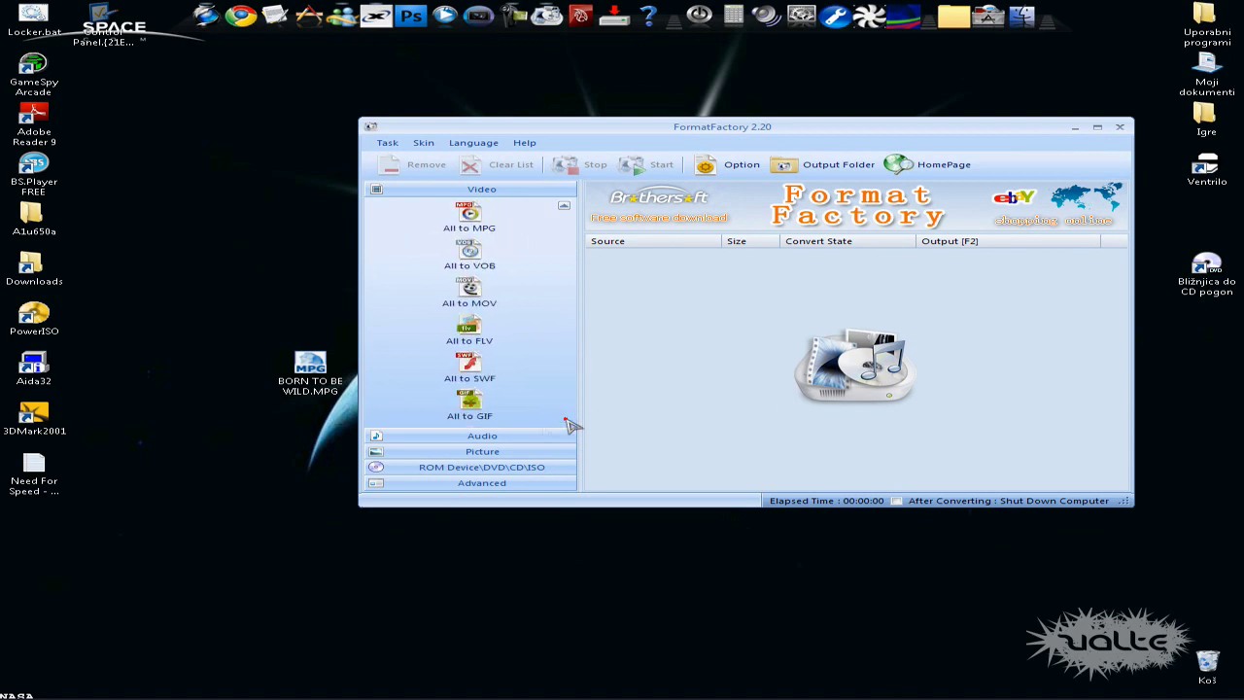
Examine the available audio and picture conversion formats.
click(472, 437)
click(562, 433)
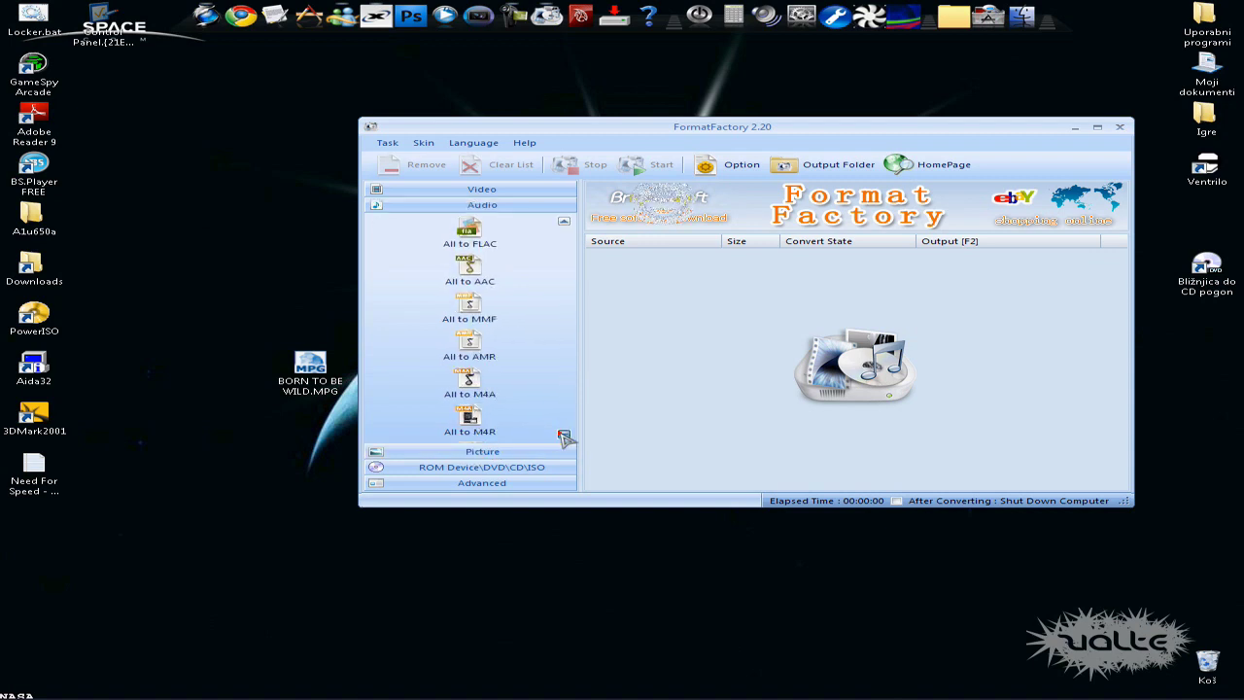
click(561, 433)
click(502, 452)
click(561, 450)
click(562, 450)
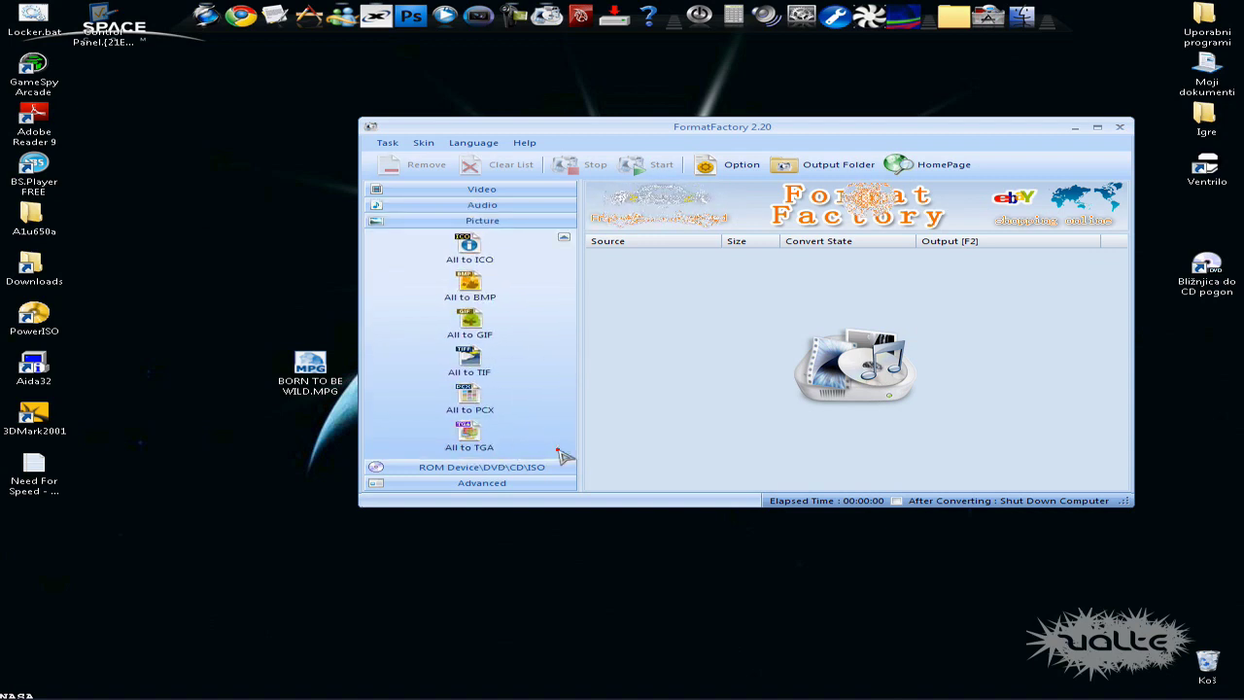
click(398, 481)
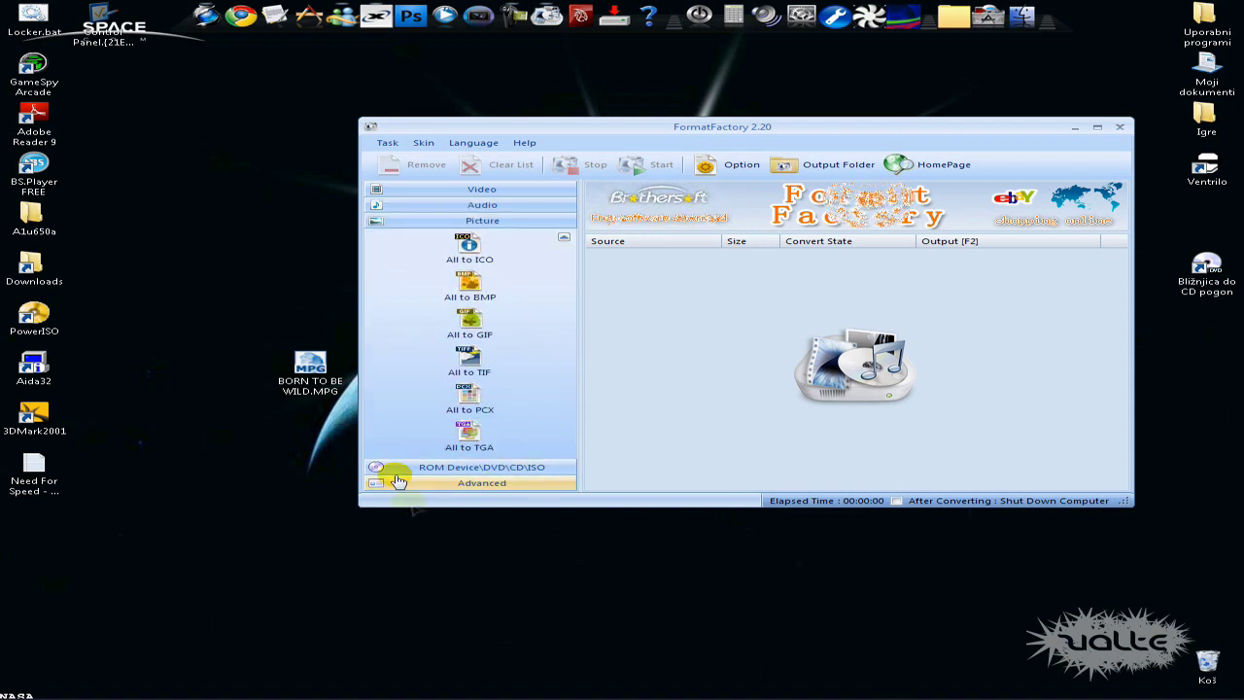
Return to the video conversion formats and go back to the start of the list.
click(481, 191)
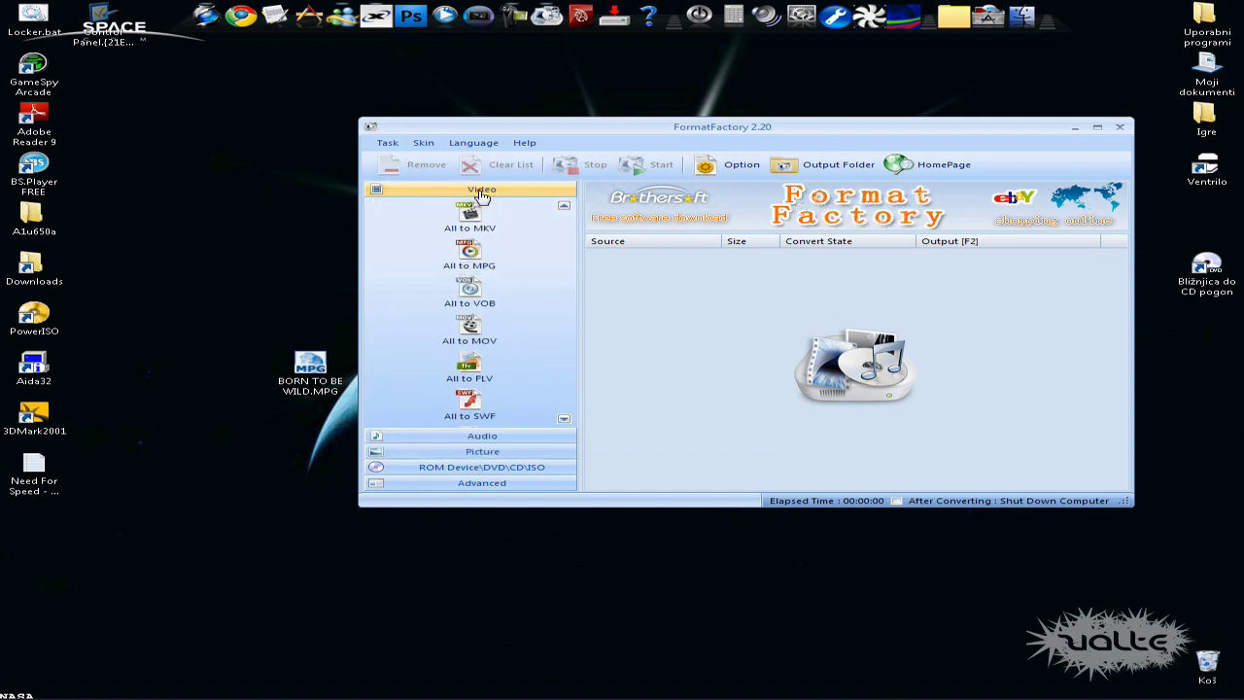
click(563, 206)
click(563, 206)
click(564, 206)
click(563, 207)
click(563, 207)
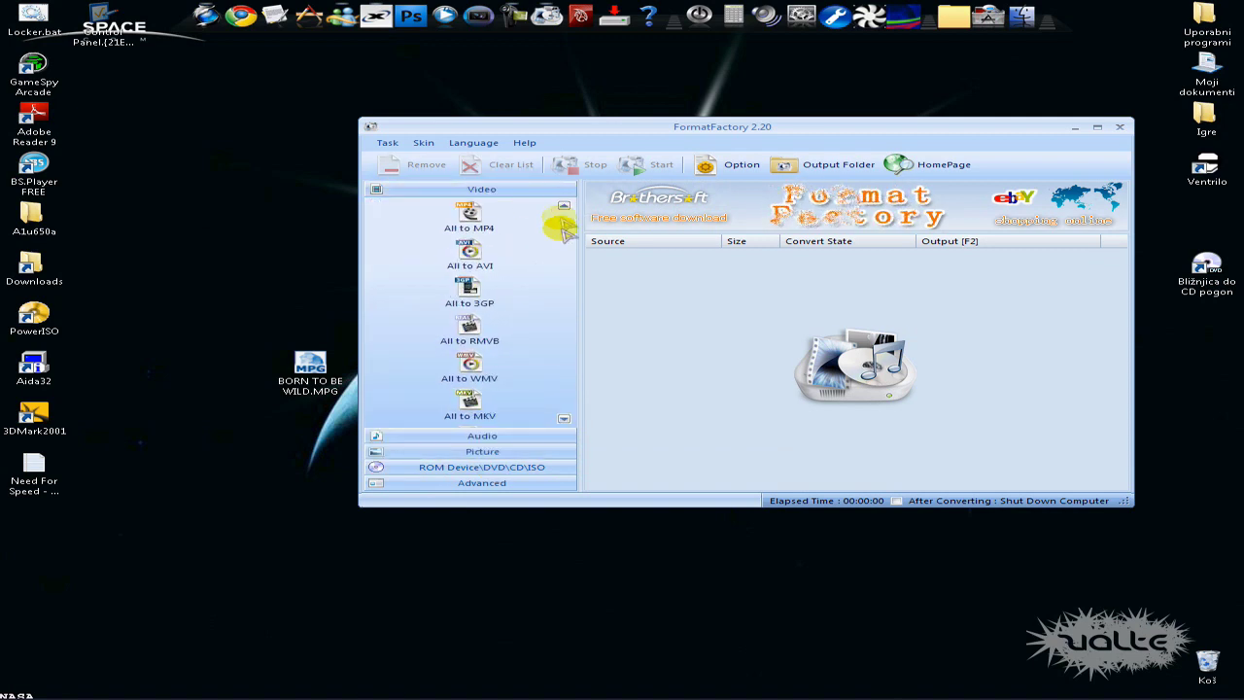
click(564, 207)
Move the BORN TO BE WILD.MPG desktop file clear of the FormatFactory window.
drag(307, 375, 242, 464)
click(223, 544)
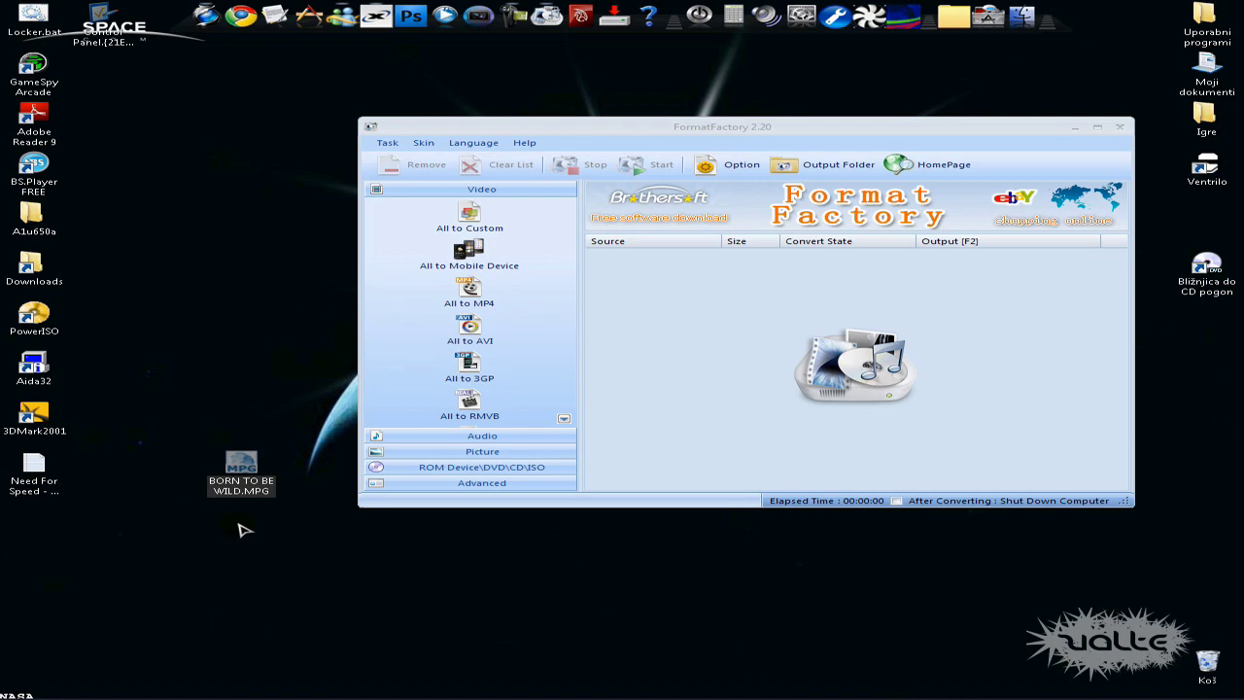
double_click(241, 462)
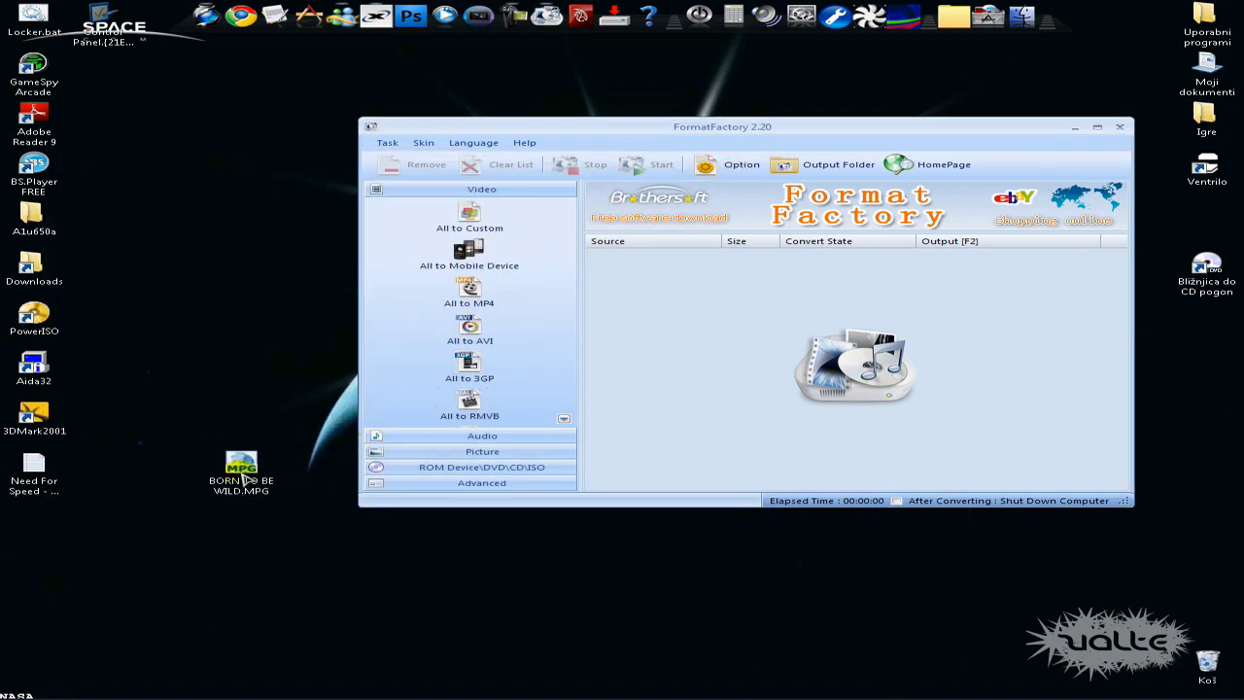
click(243, 470)
drag(243, 463, 843, 205)
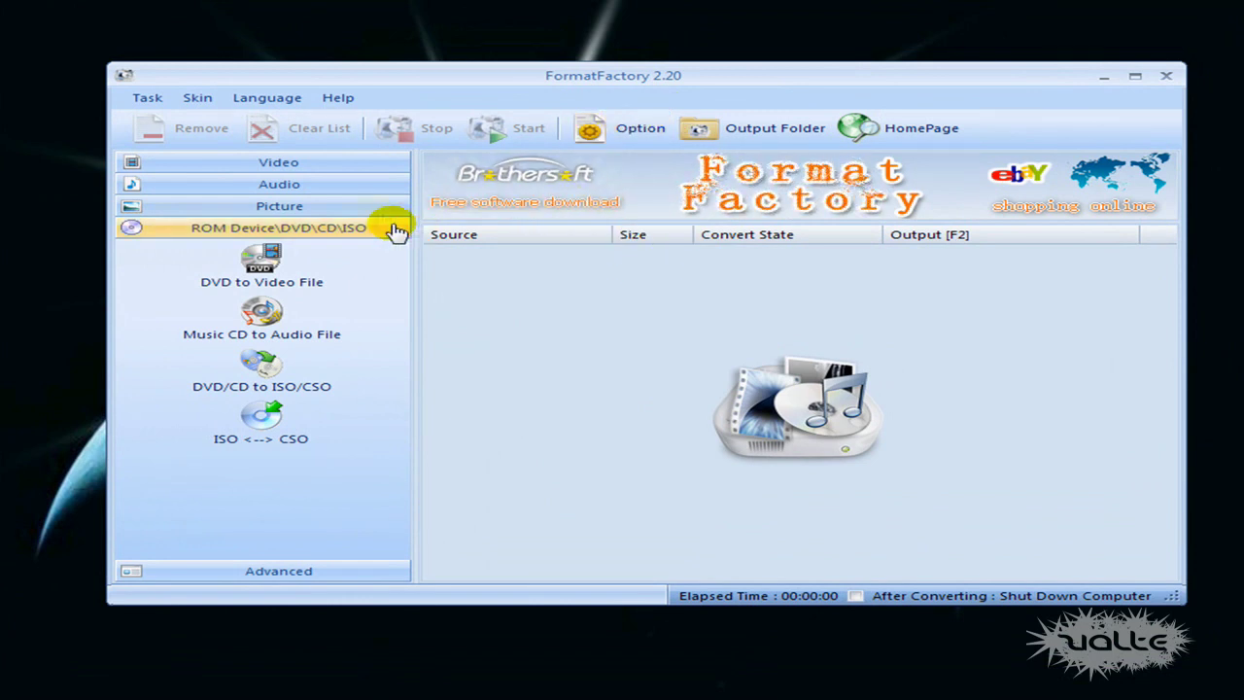
Set up an All to AVI video conversion and add BORN TO BE WILD.MPG from the desktop as its source.
click(314, 161)
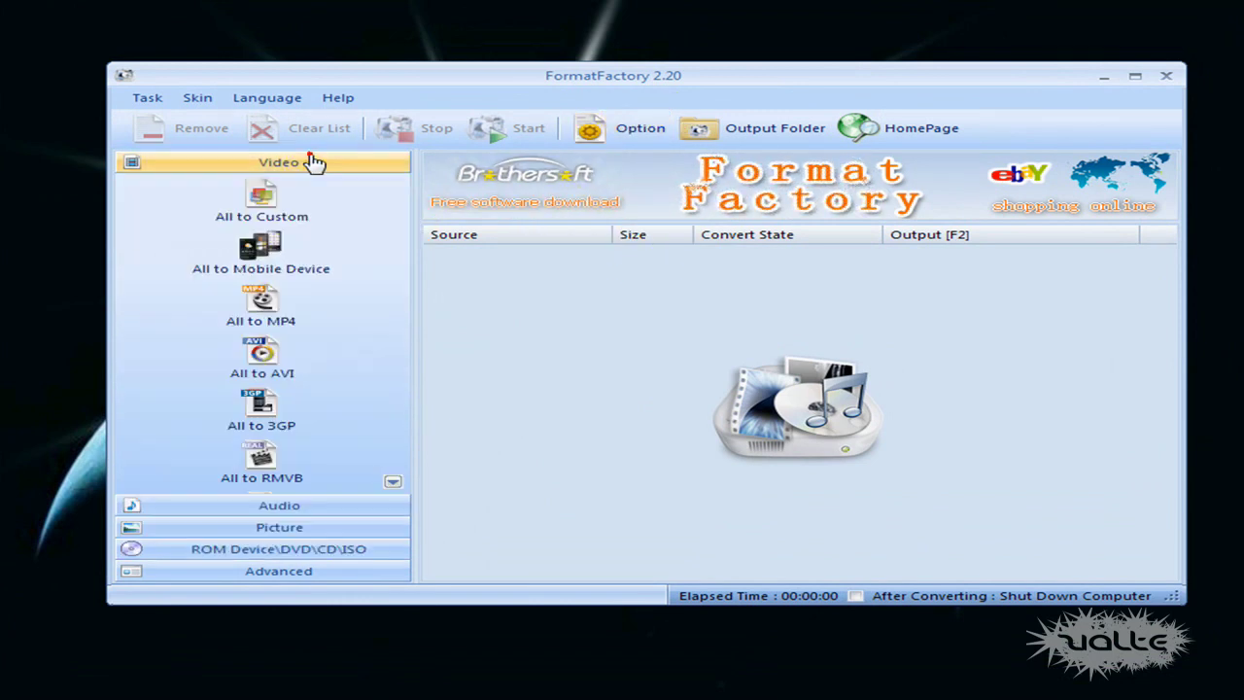
click(261, 358)
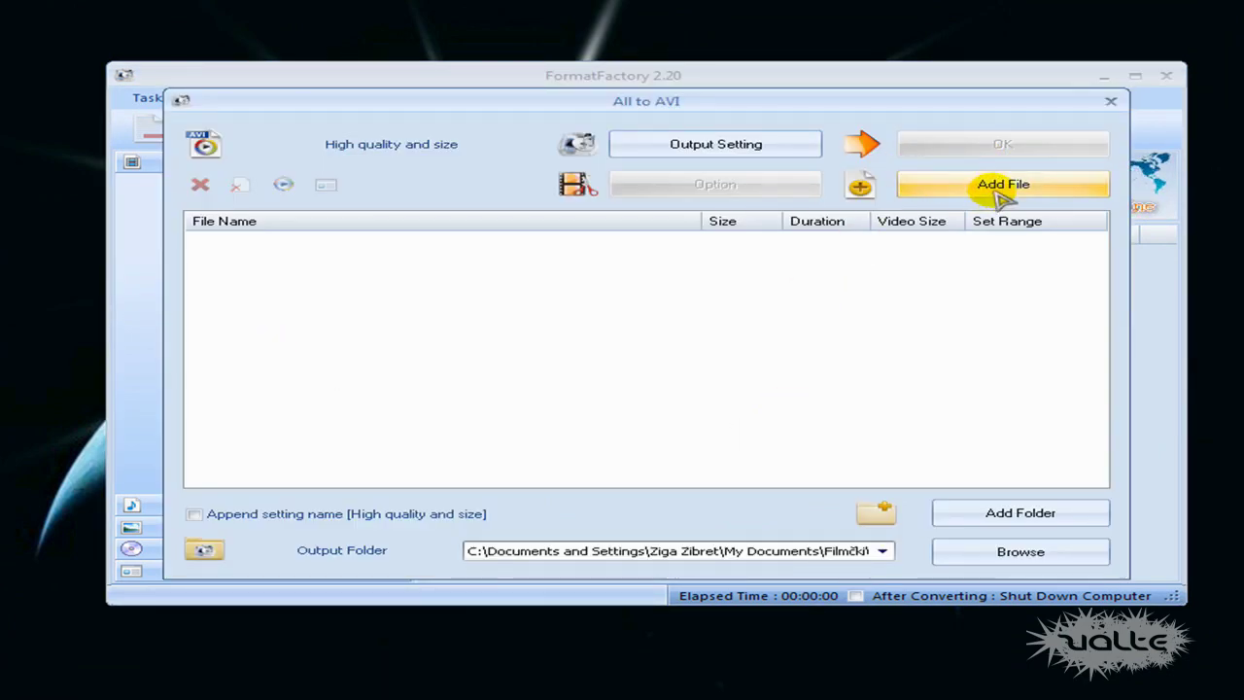
click(998, 193)
click(464, 321)
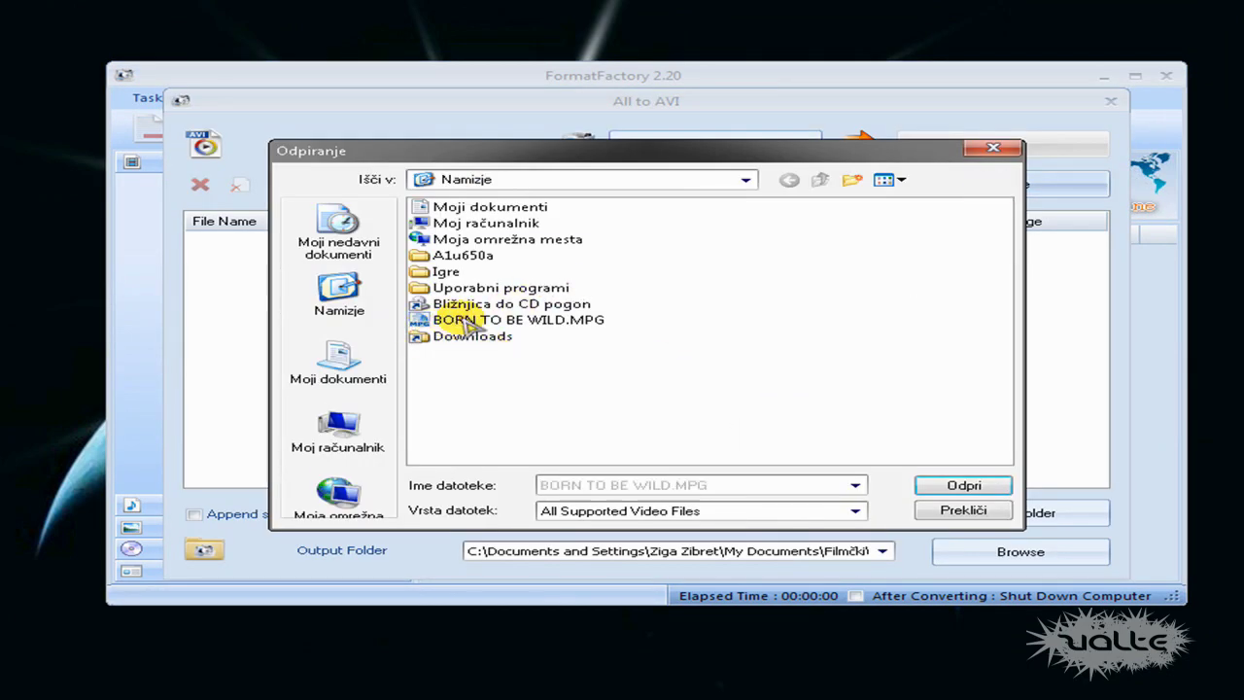
click(963, 485)
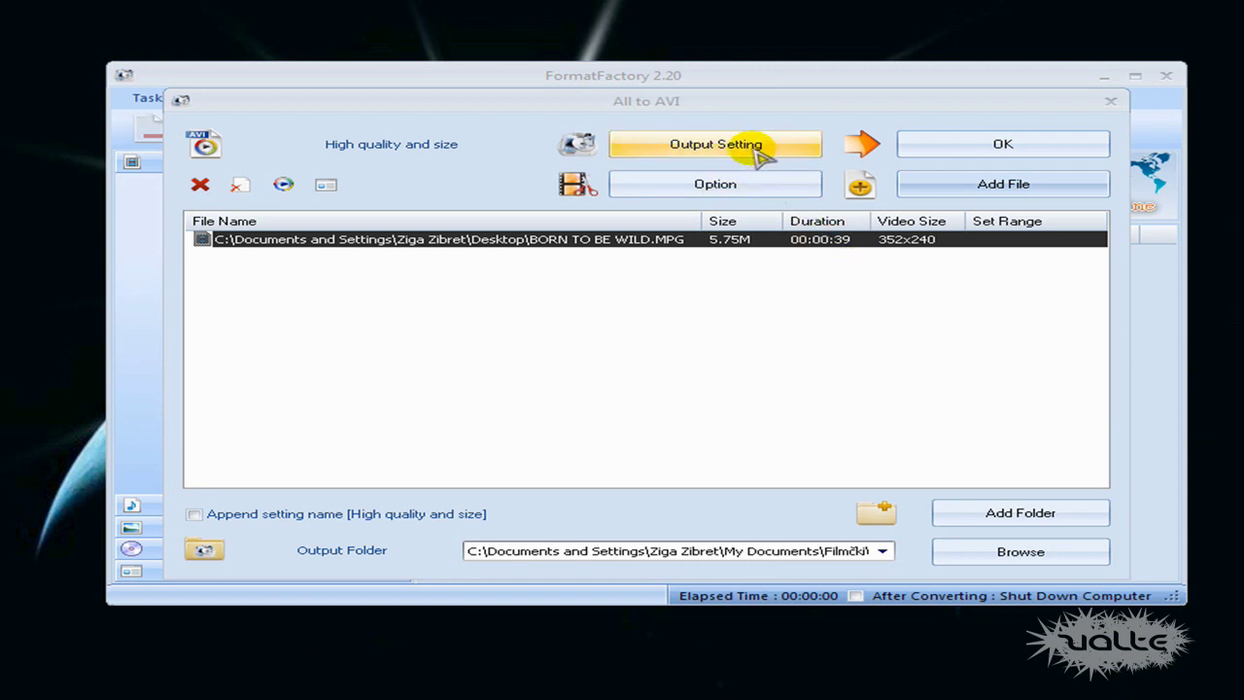
Inspect the range, crop and audio options of BORN TO BE WILD.MPG, stop its preview, and close them without applying changes.
click(735, 185)
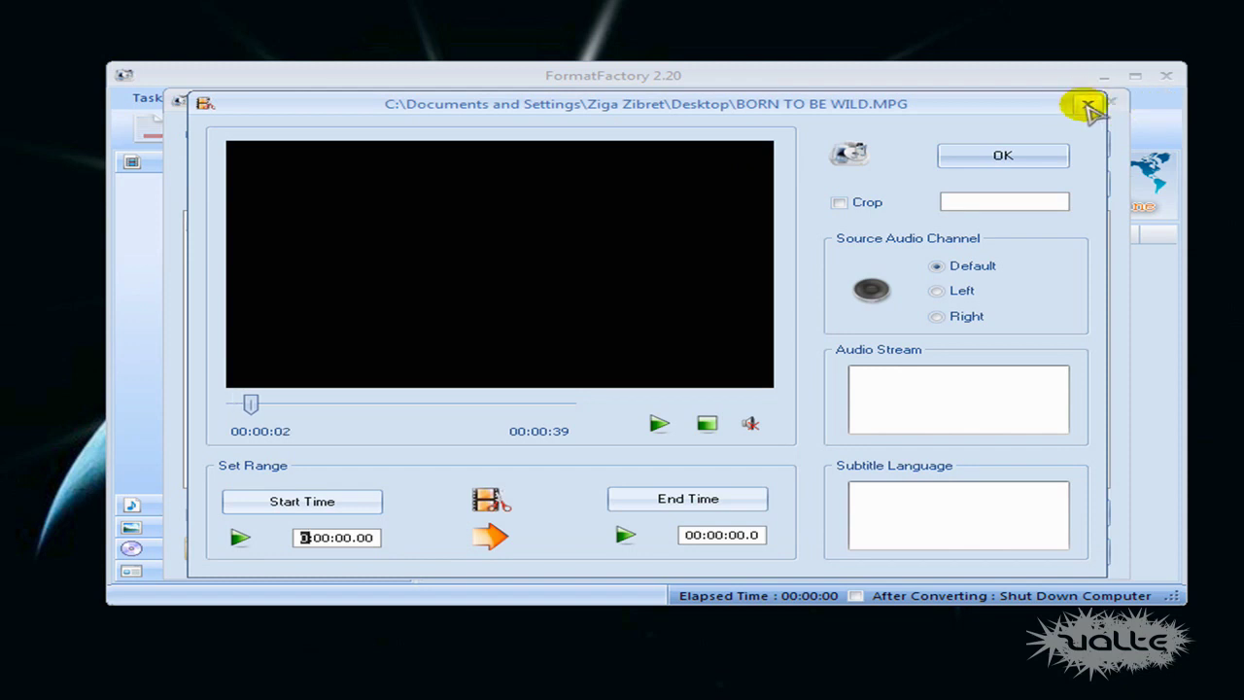
click(1088, 105)
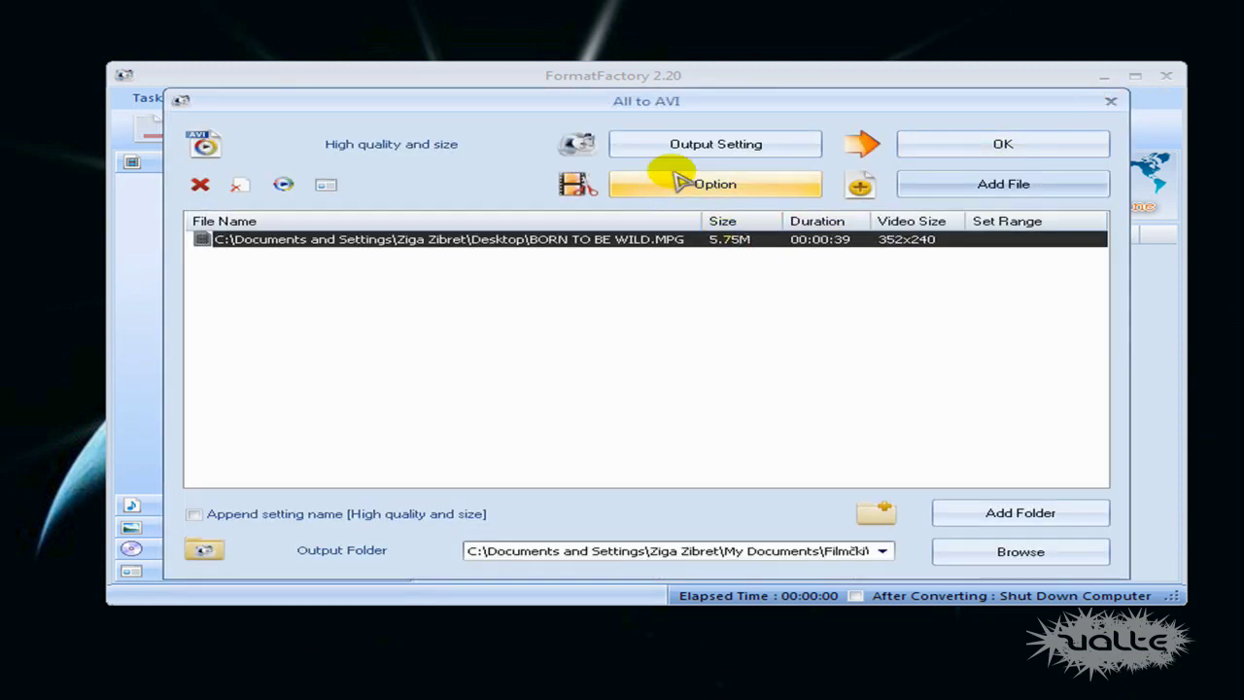
click(680, 181)
click(622, 537)
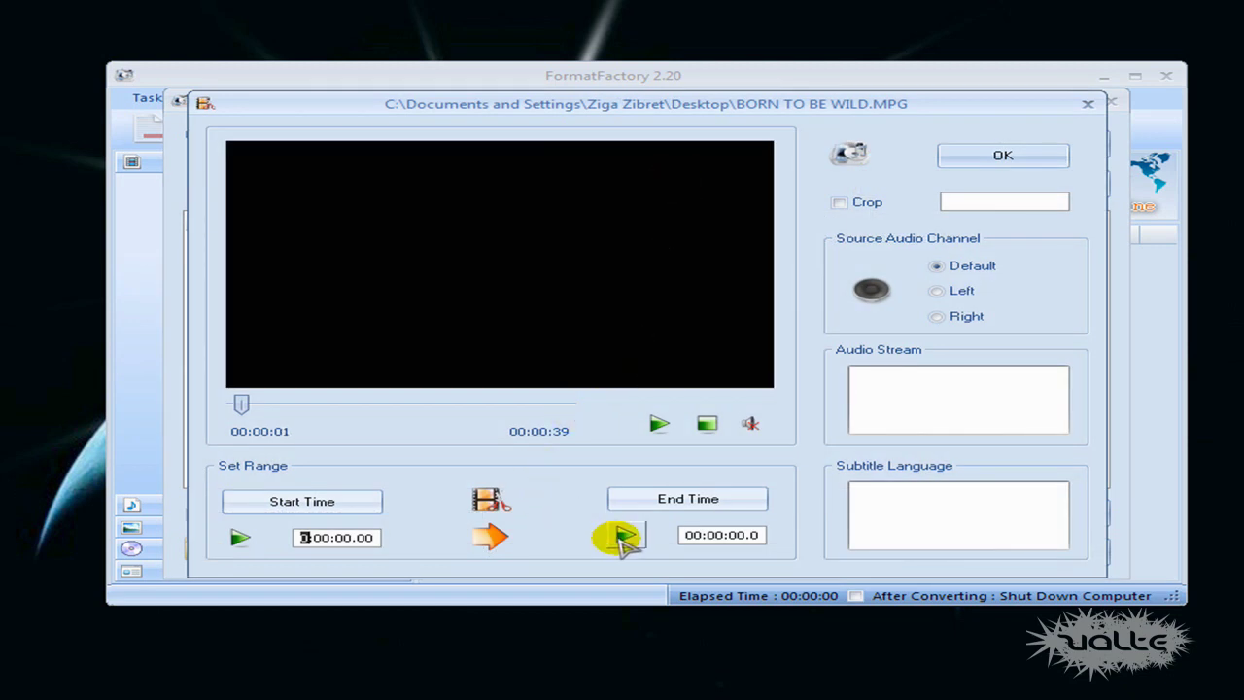
click(704, 424)
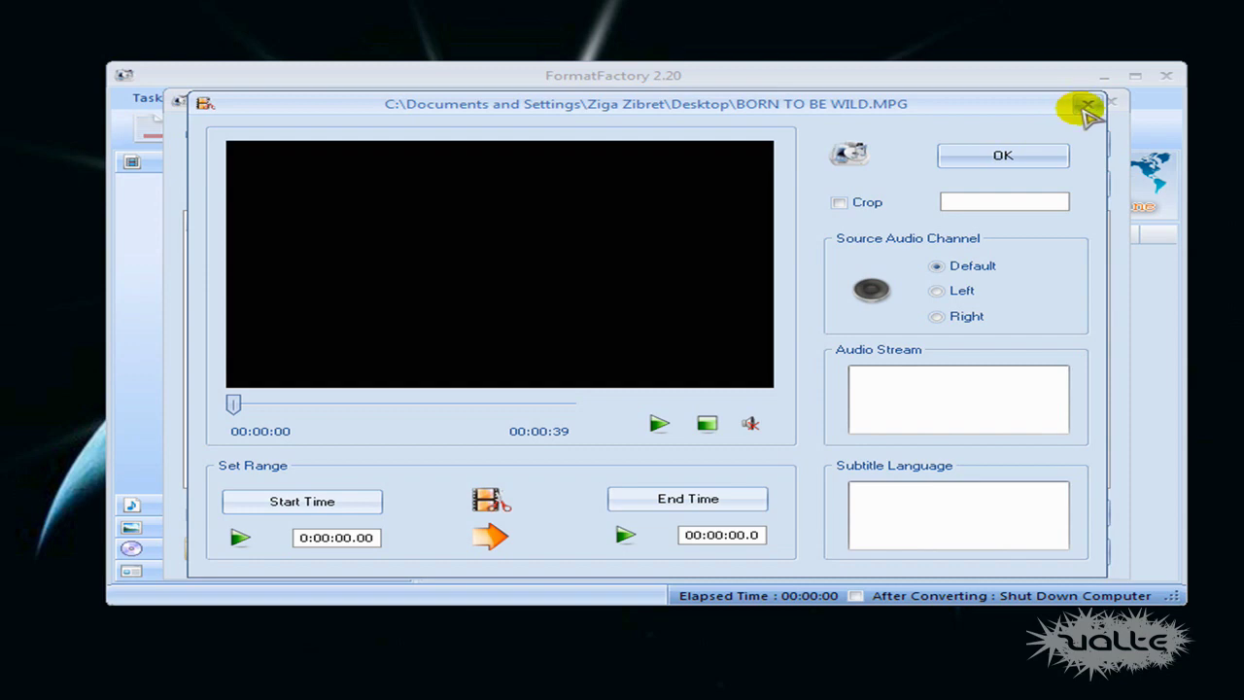
click(1087, 104)
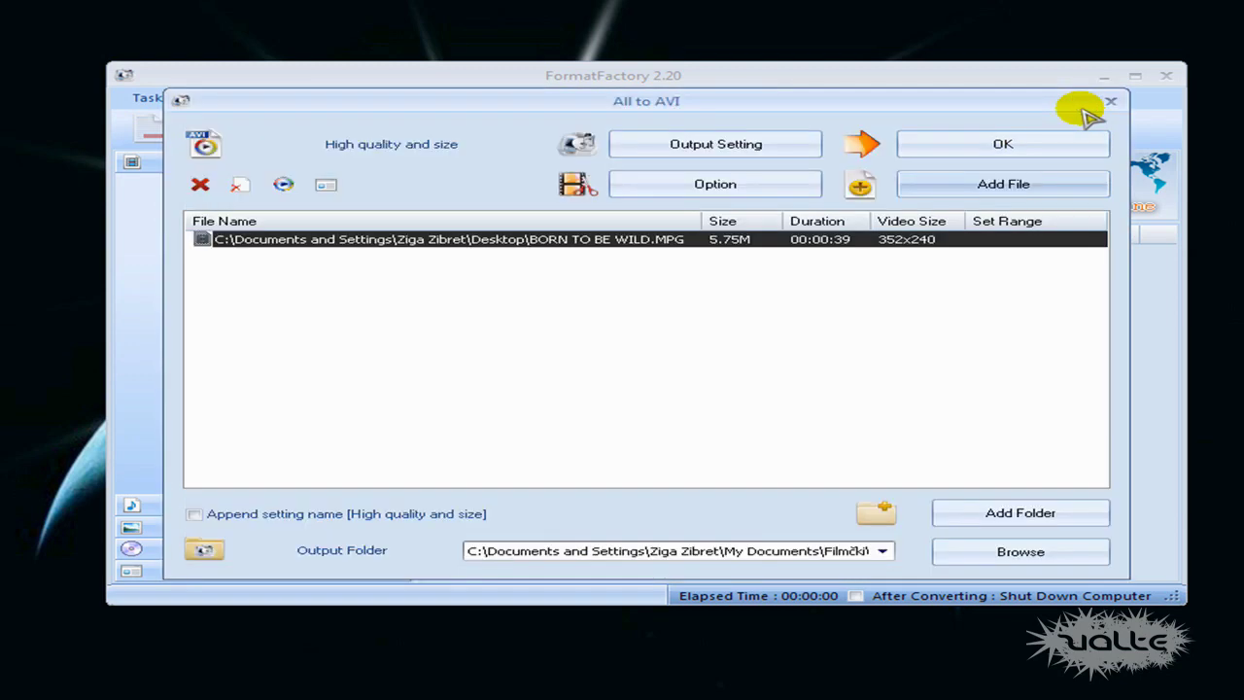
Review the AVI output settings, including the video encode and video bitrate options.
click(707, 150)
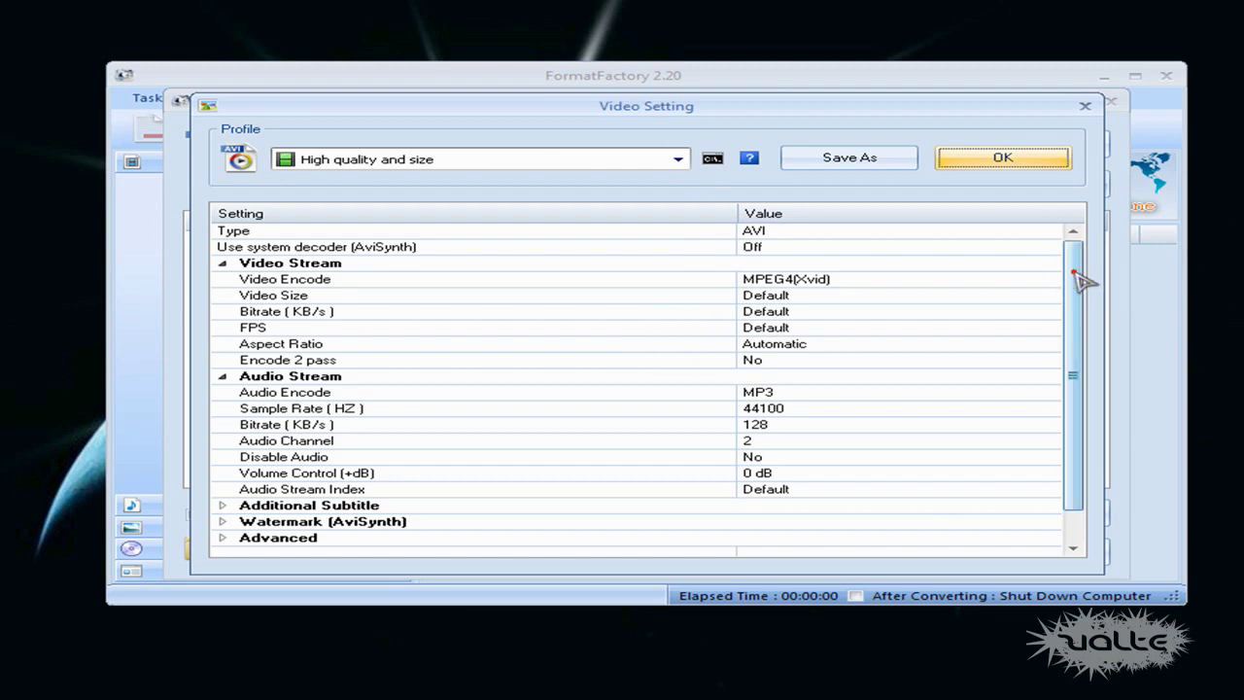
mouse_move(1080, 280)
mouse_down()
mouse_move(1077, 310)
mouse_move(1068, 269)
mouse_up()
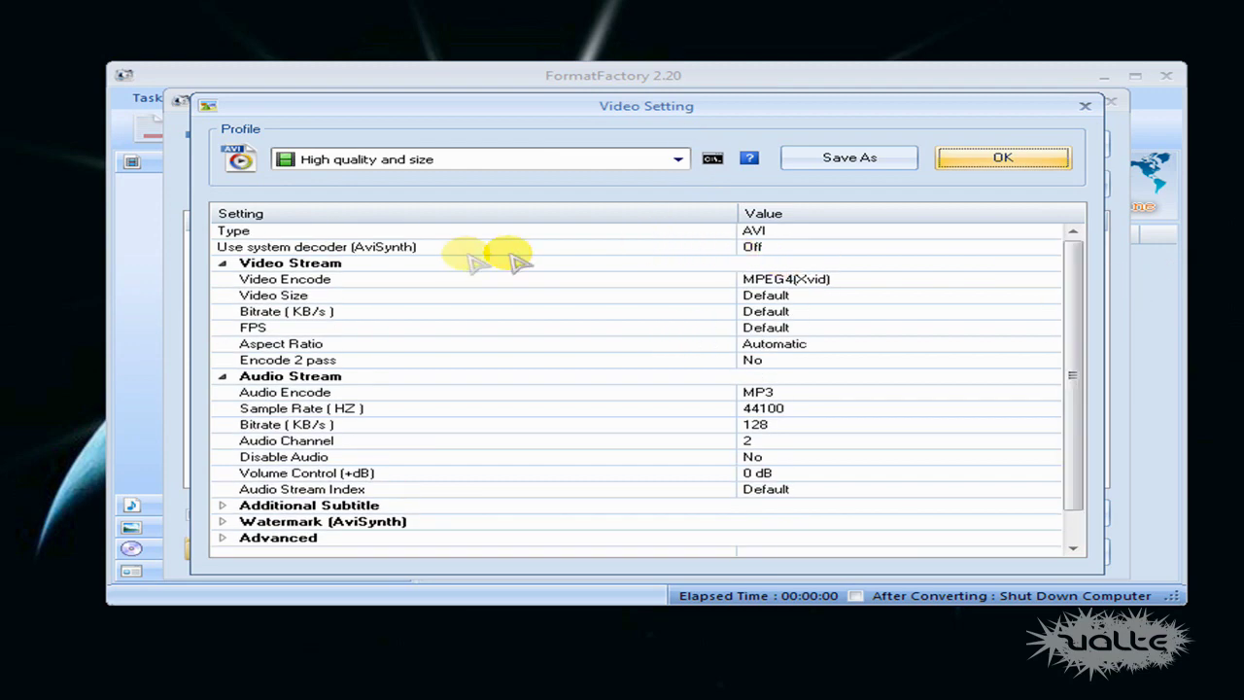
click(304, 277)
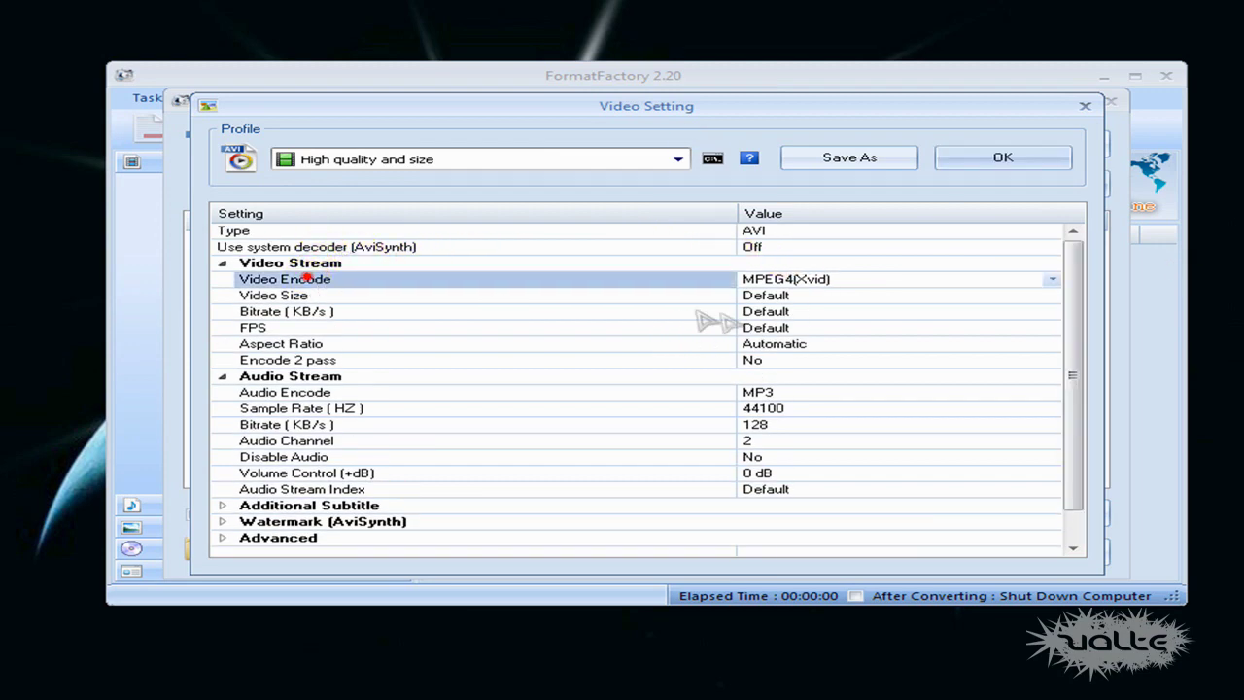
drag(1065, 277, 1098, 282)
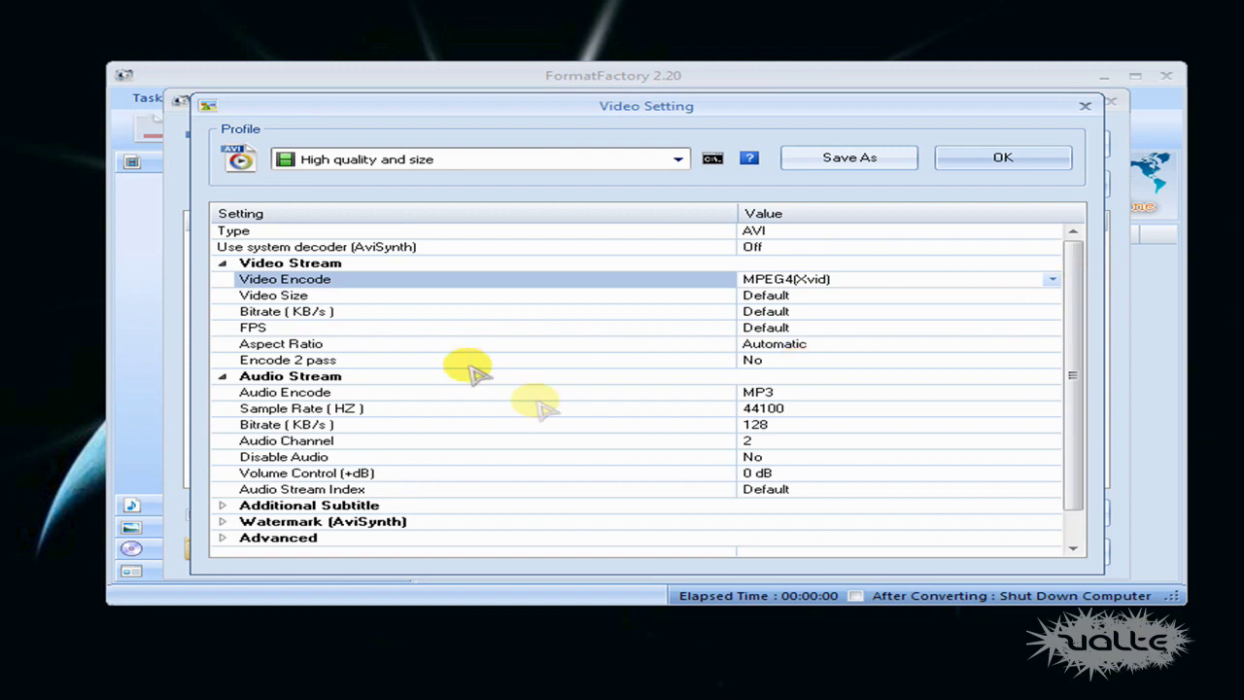
click(286, 313)
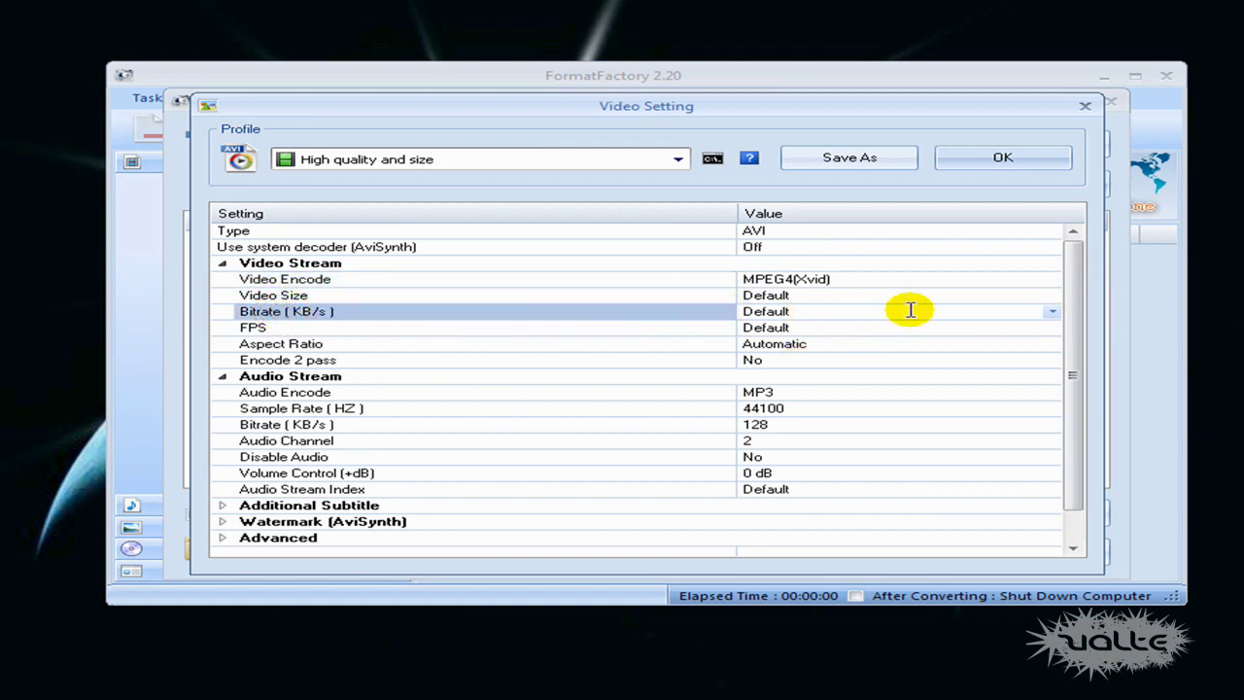
click(1056, 323)
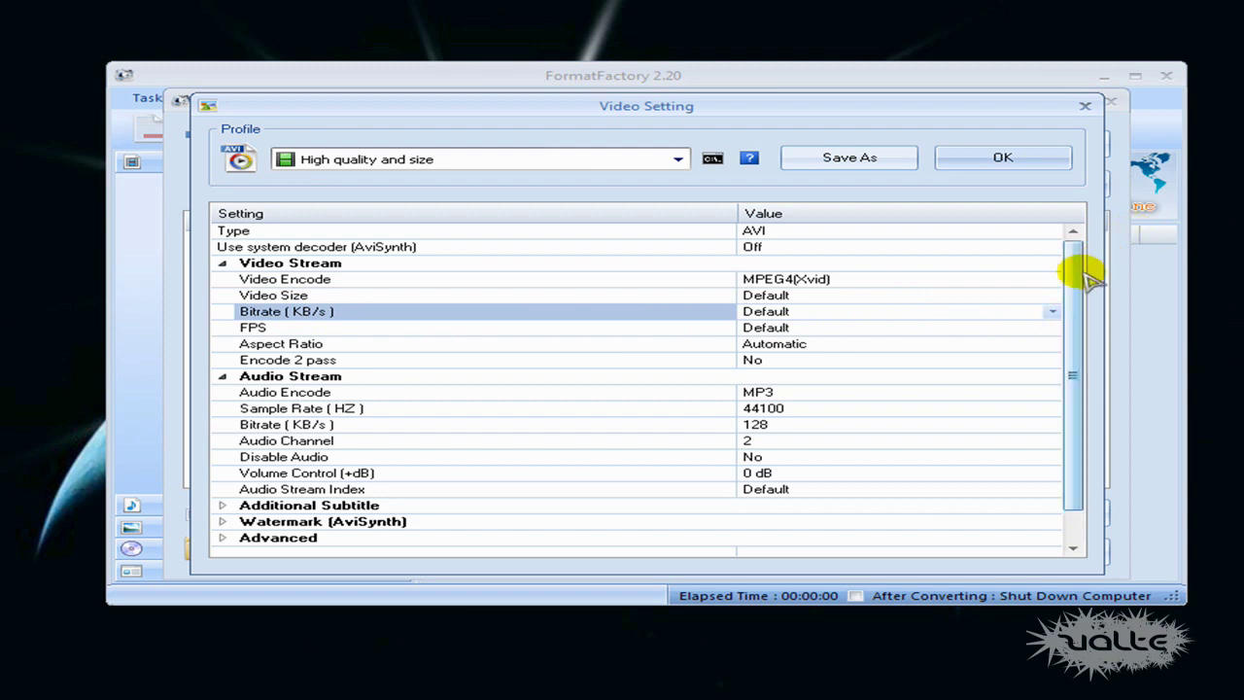
click(918, 280)
drag(1069, 311, 1075, 360)
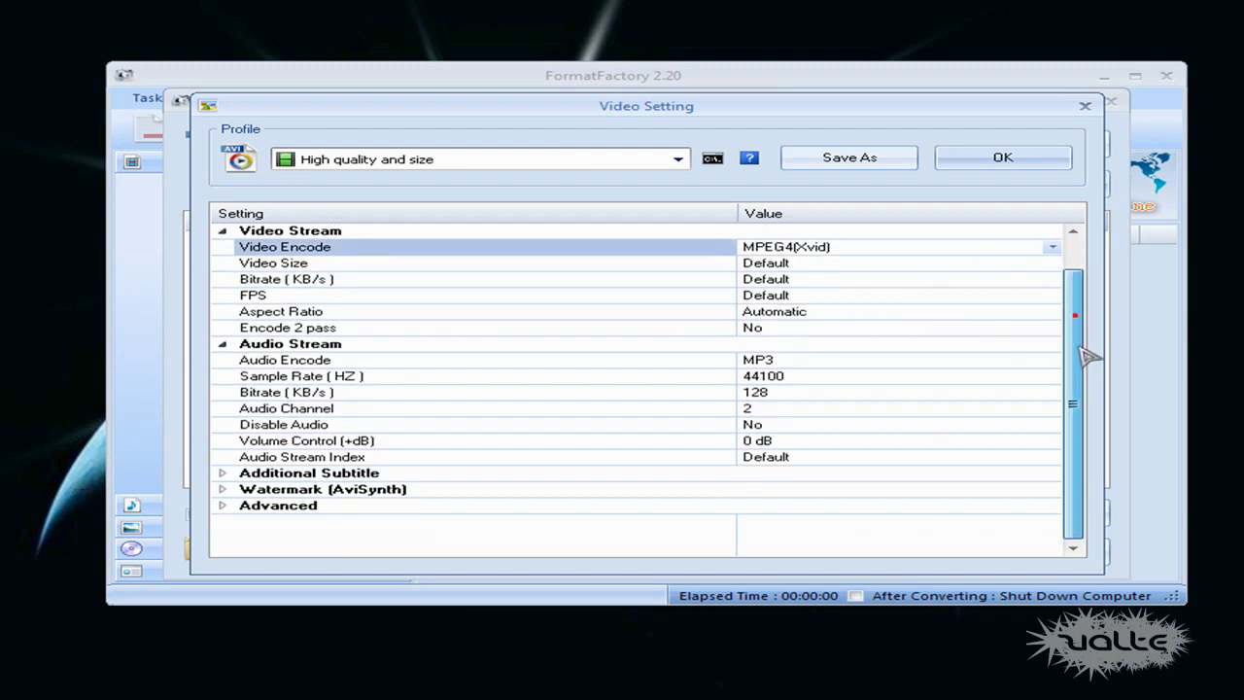
Expand the watermark settings and browse Moji dokumenti for a watermark image, leaving the file picker without choosing one.
click(222, 489)
scroll(430, 505, down, 2)
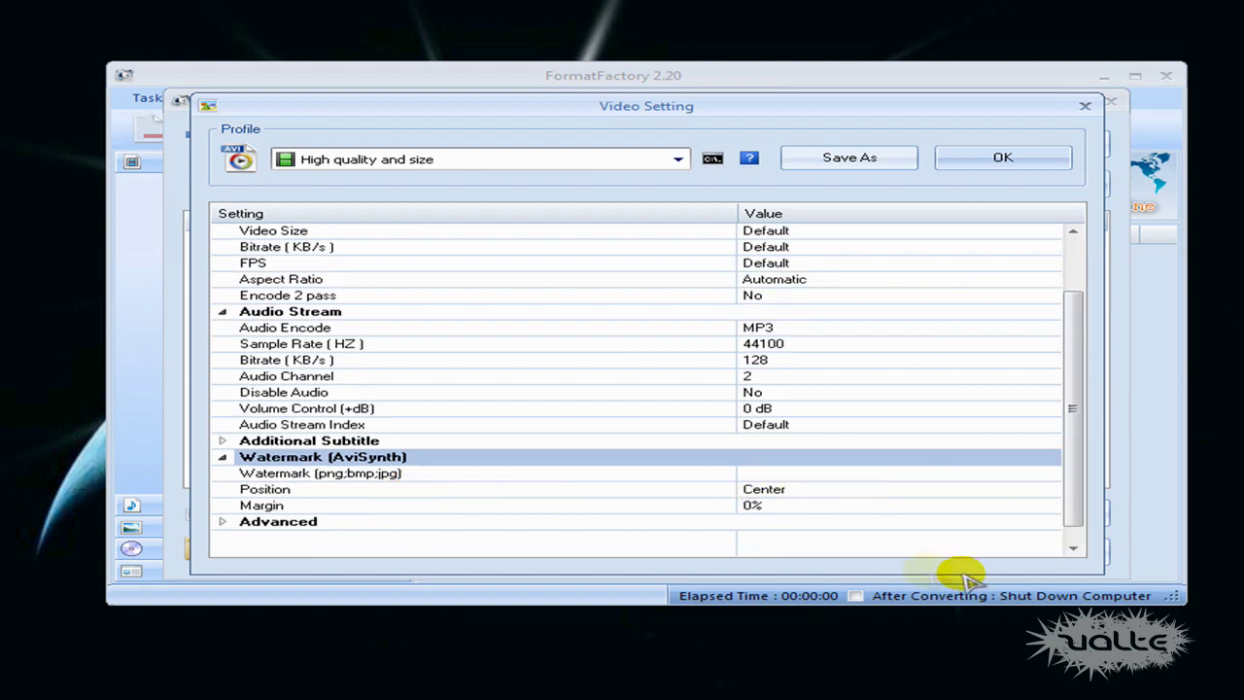
click(1004, 472)
click(1053, 474)
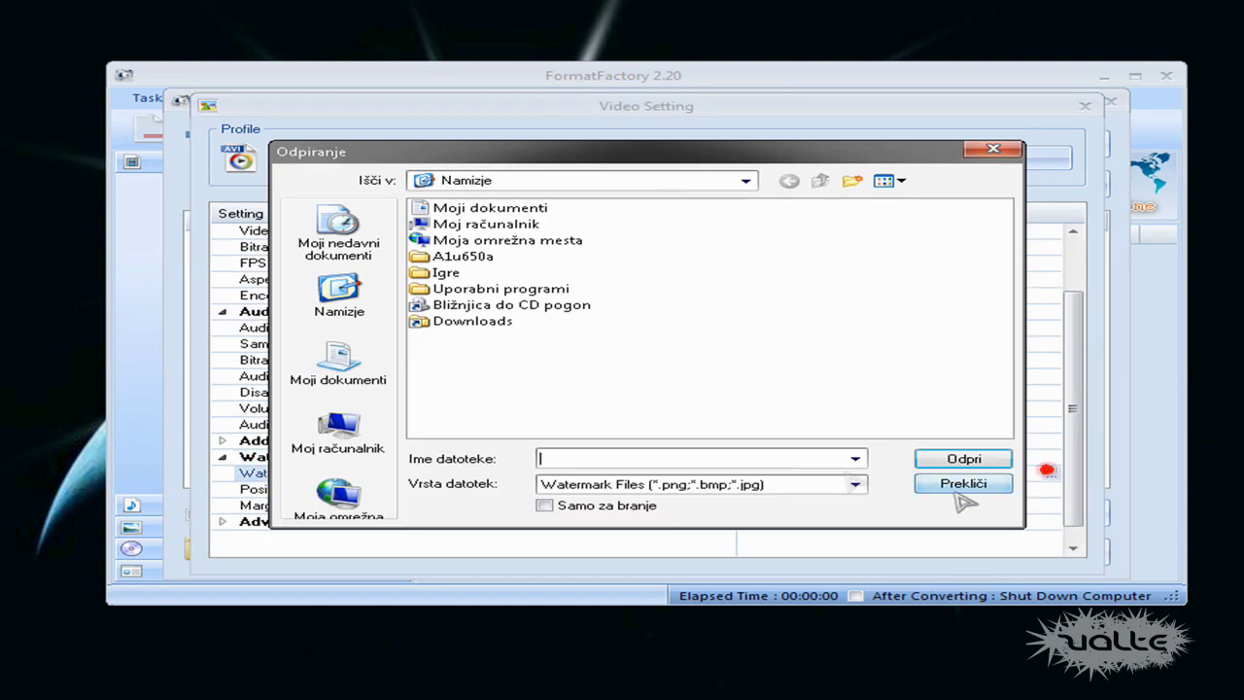
click(339, 367)
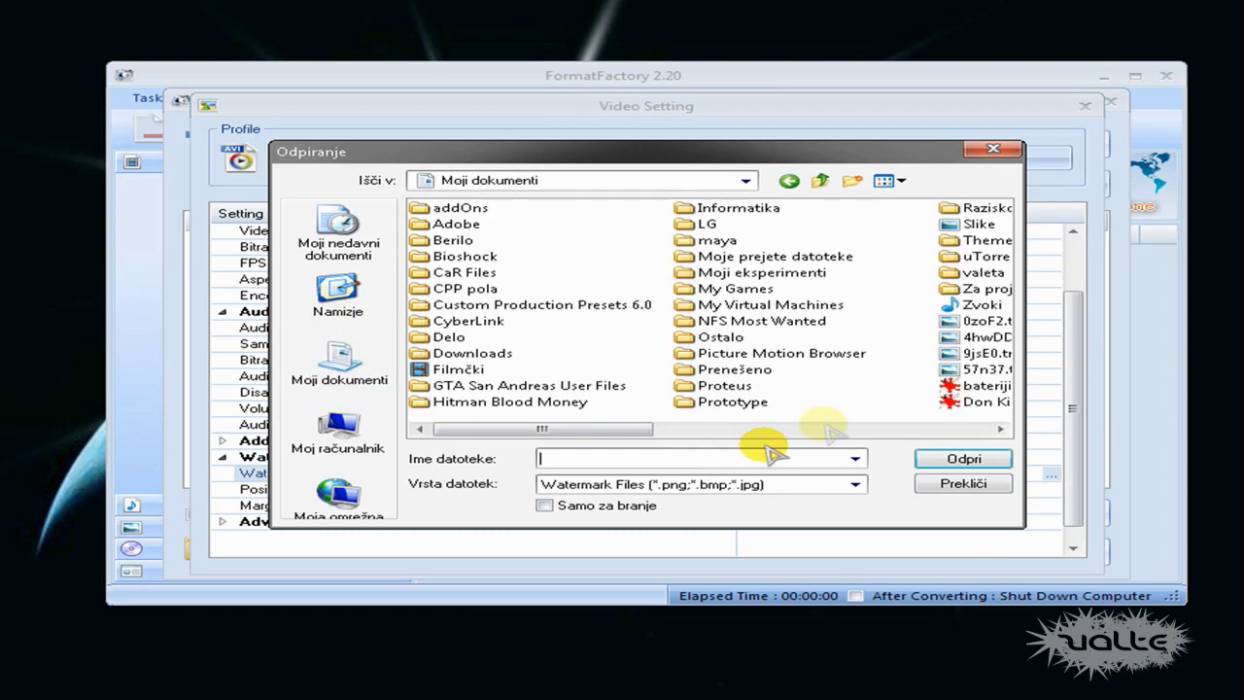
click(993, 149)
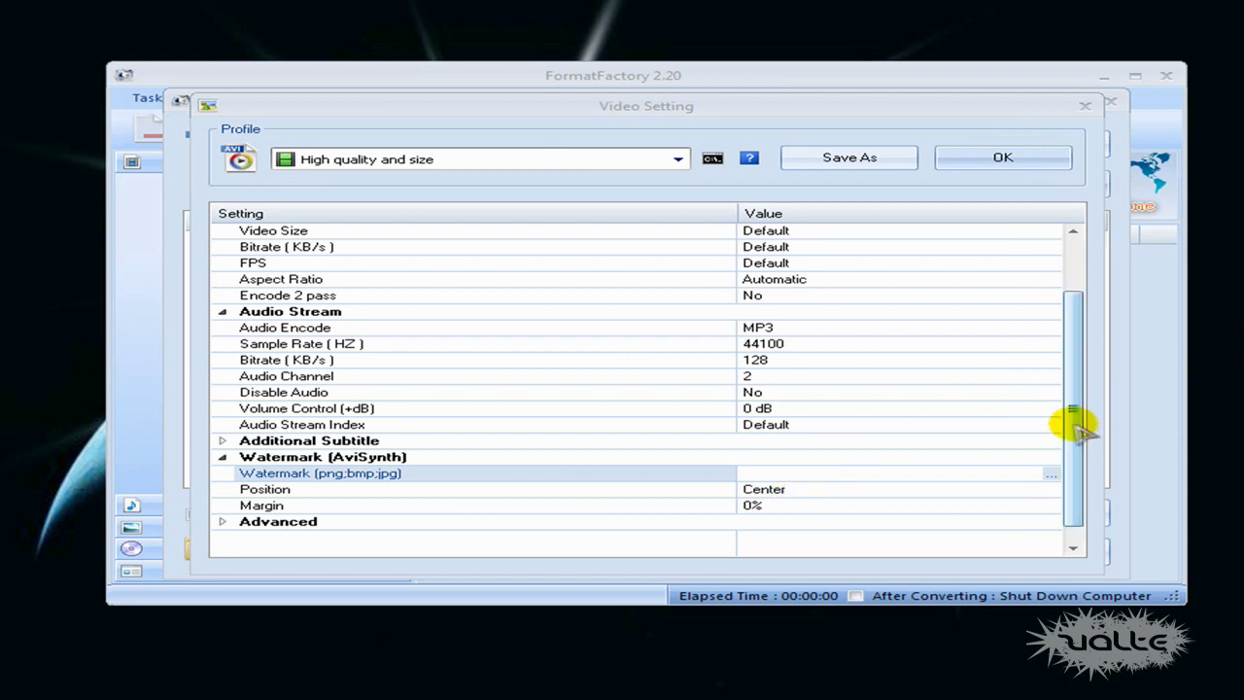
Save the AVI settings as a custom profile named Tes, and add the BORN TO BE WILD.MPG conversion to the task list.
drag(1070, 420, 1105, 297)
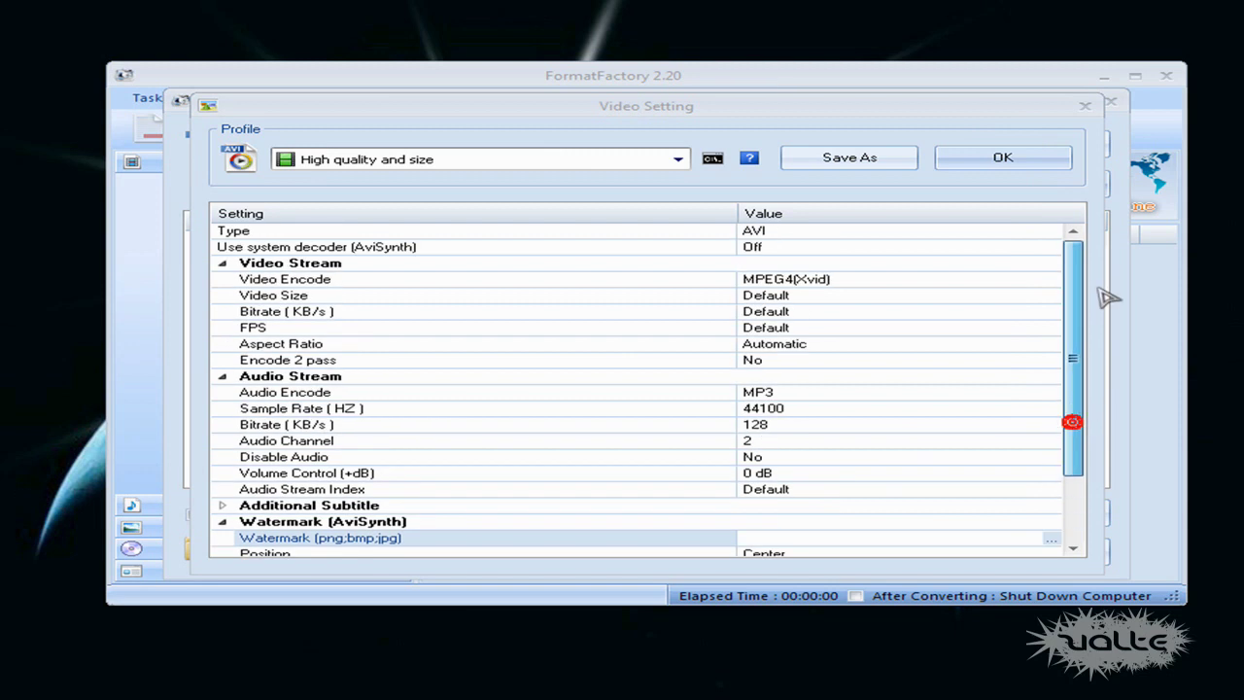
click(869, 161)
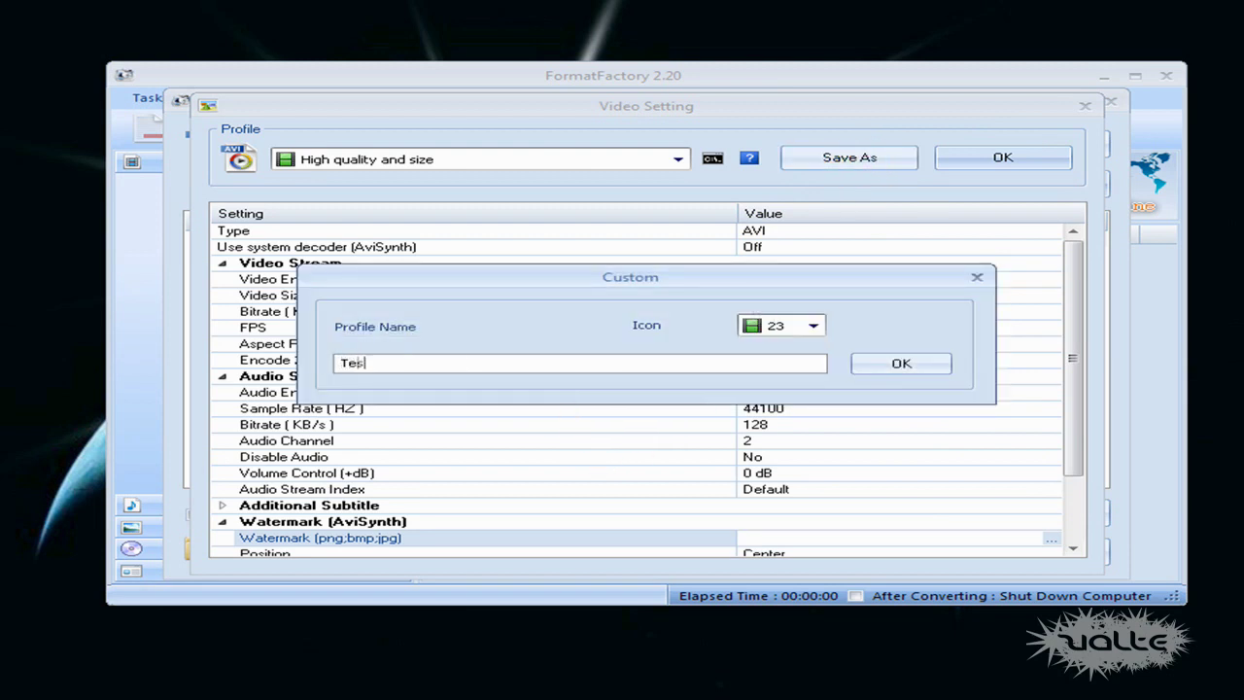
key(Return)
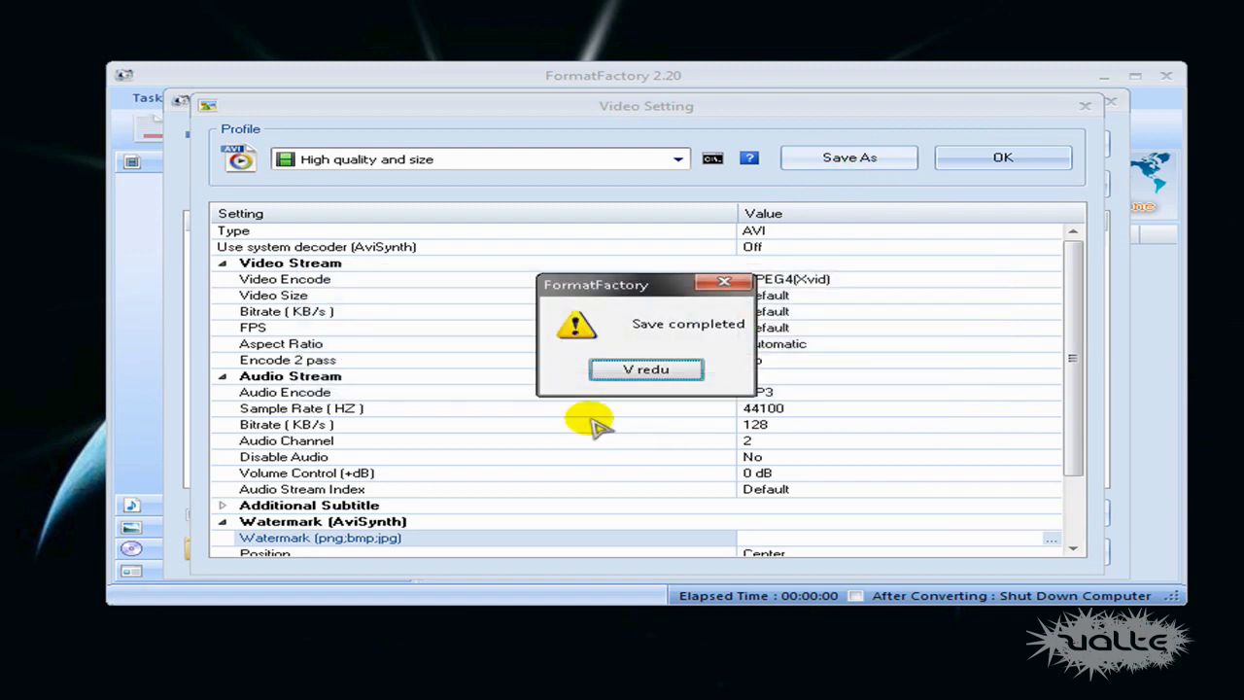
click(637, 370)
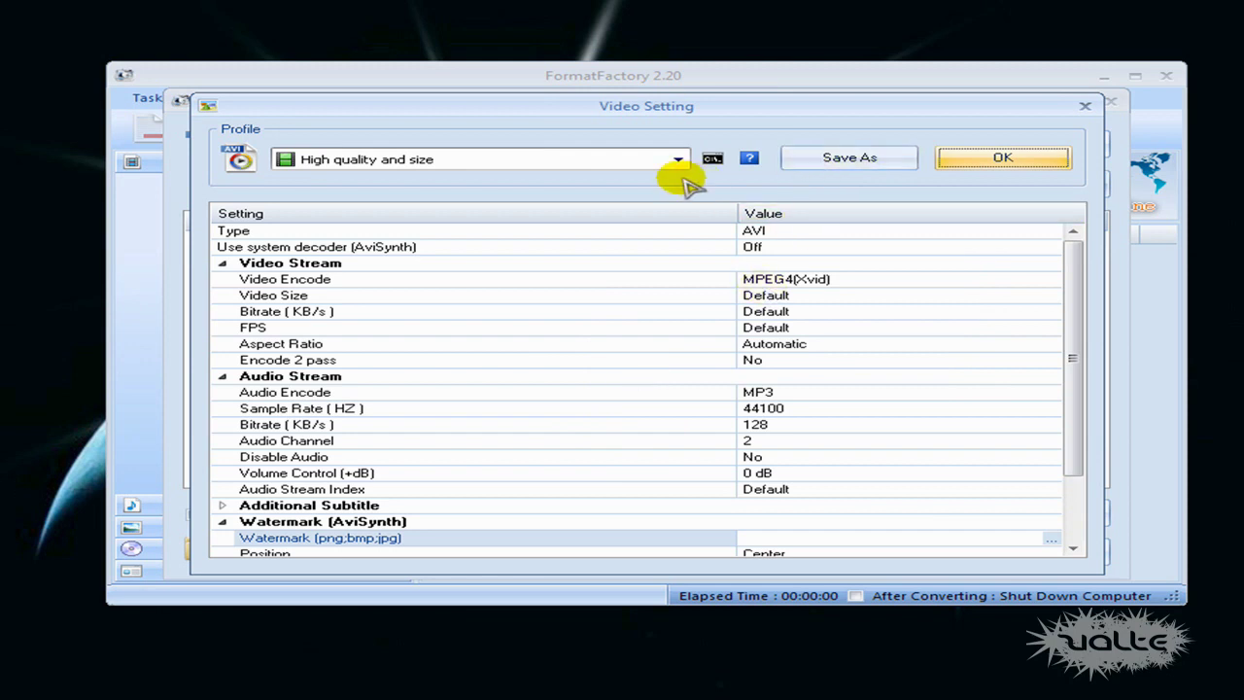
click(986, 166)
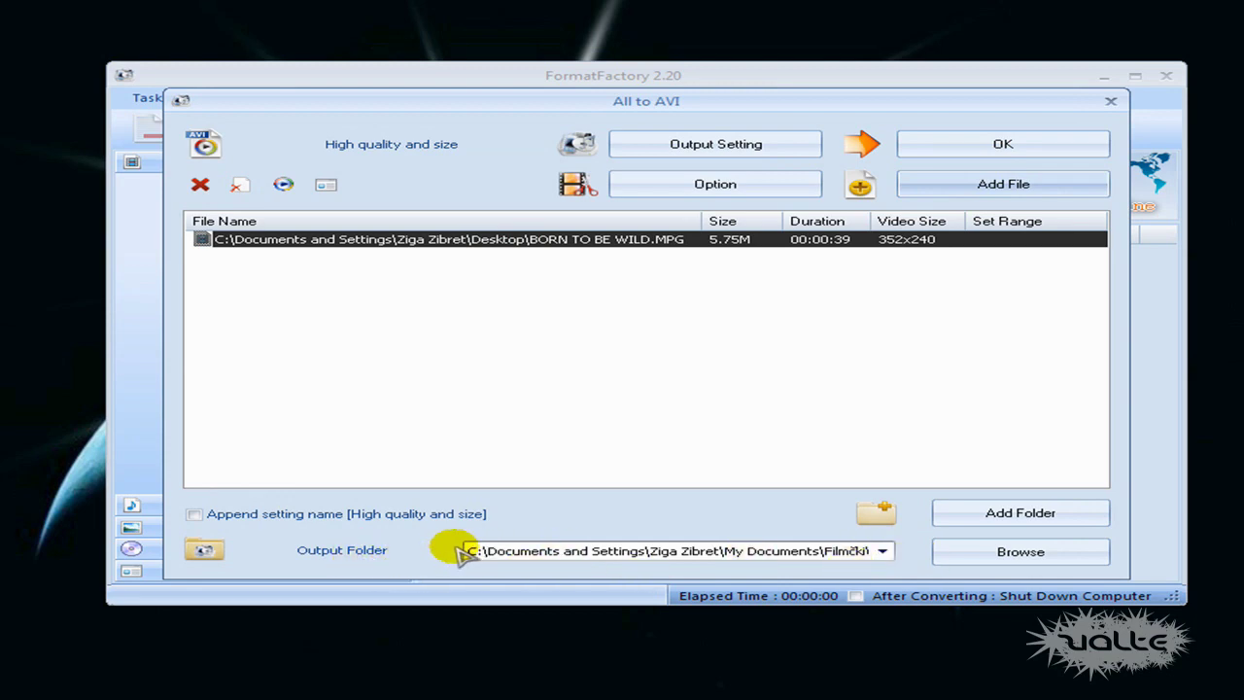
click(1055, 142)
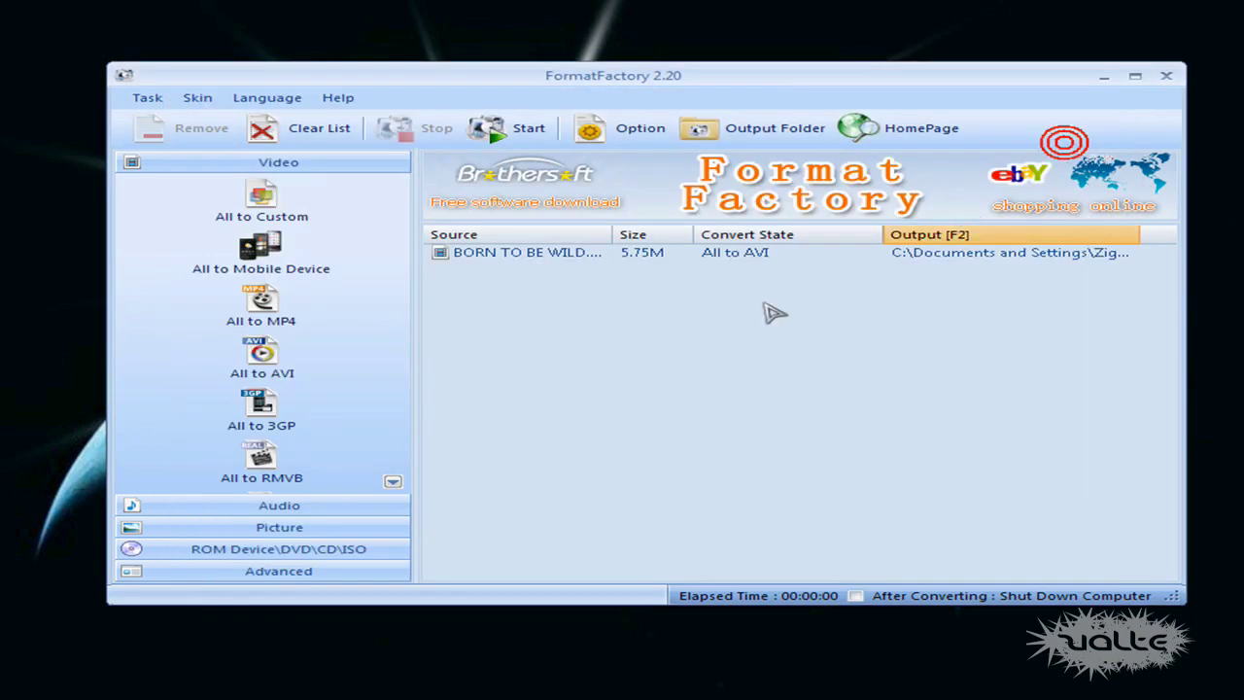
Review the general options and the output folder choice, cancelling the folder browser, and close the options.
click(604, 133)
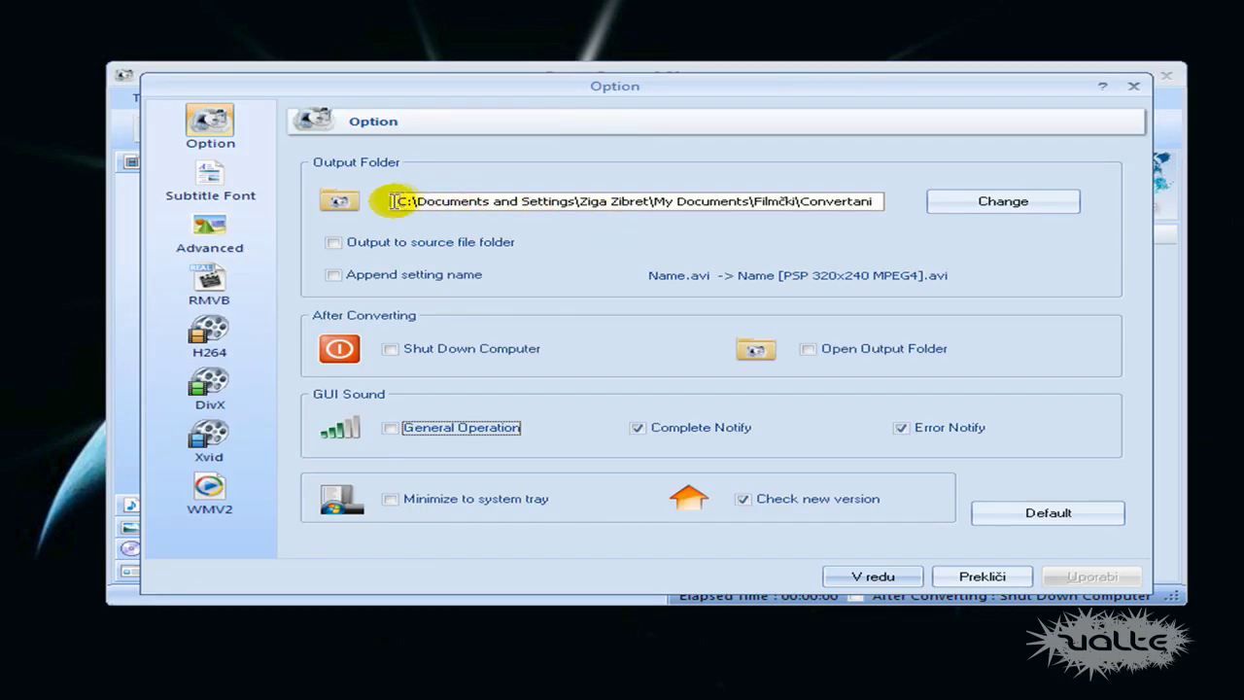
drag(394, 201, 882, 198)
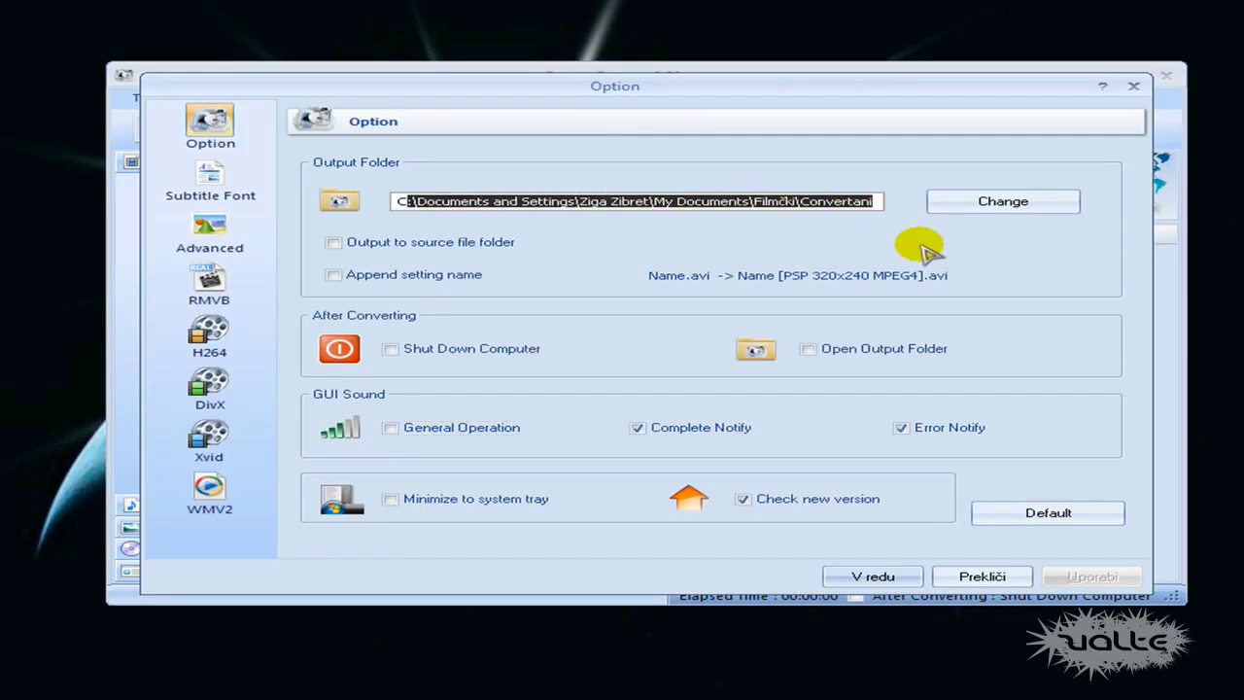
click(1003, 202)
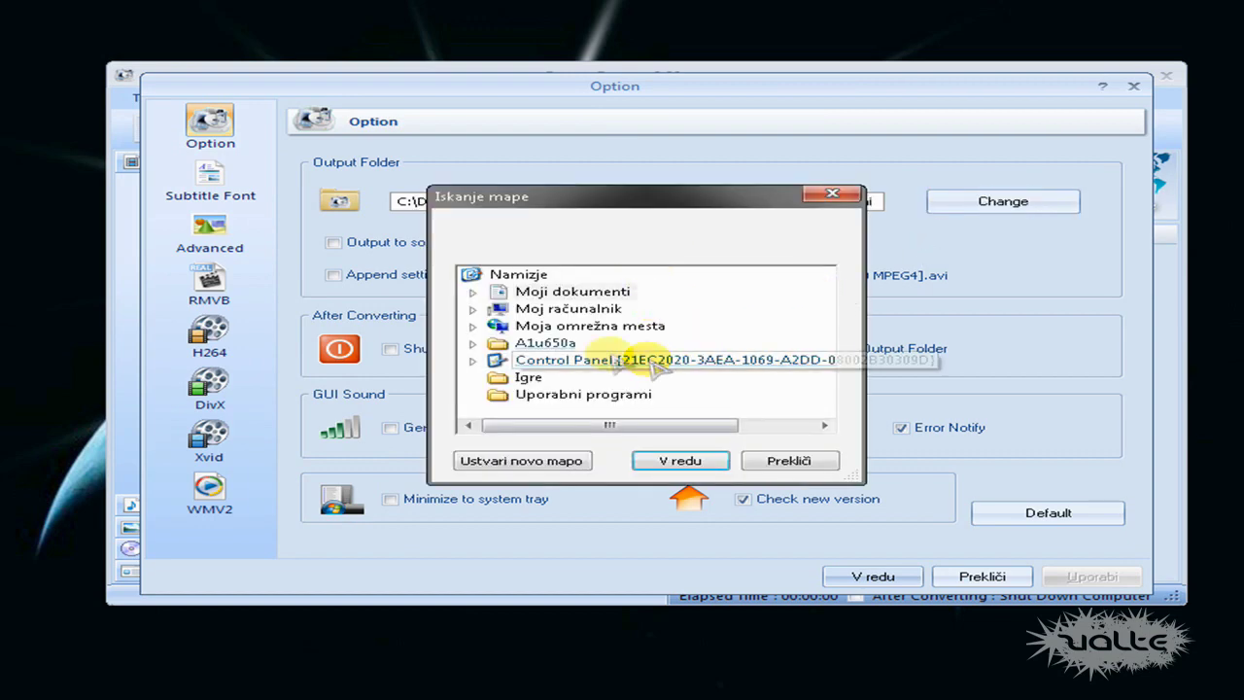
click(763, 461)
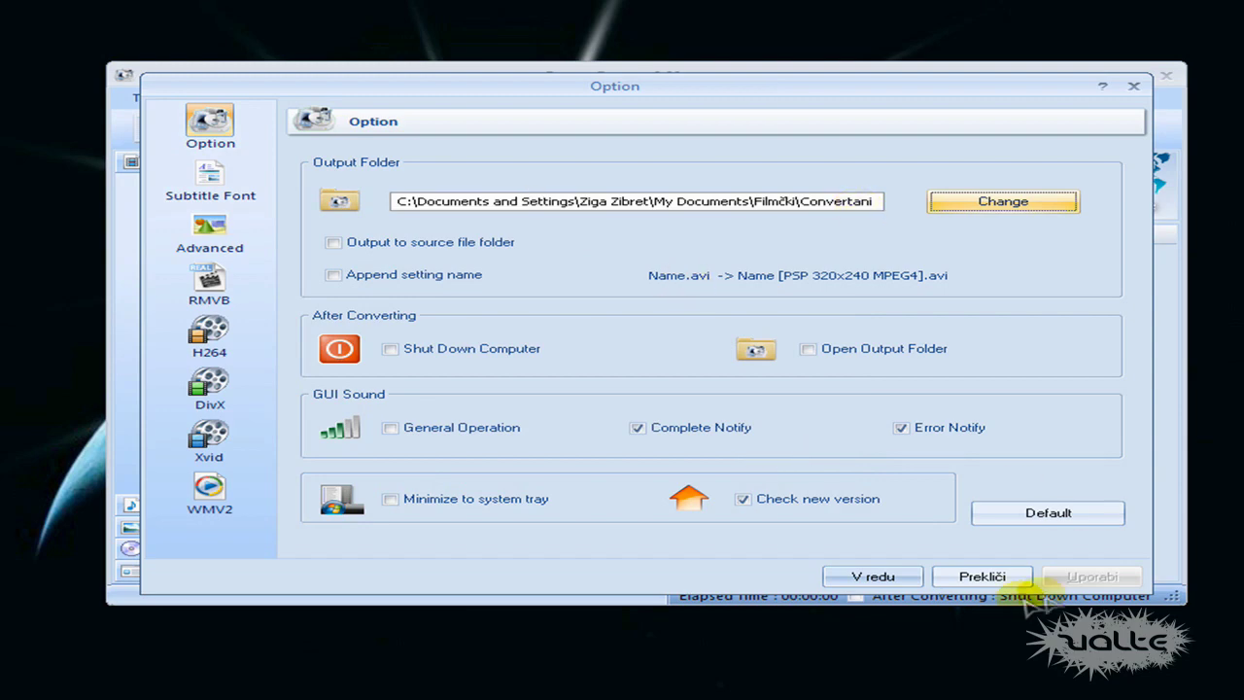
click(872, 577)
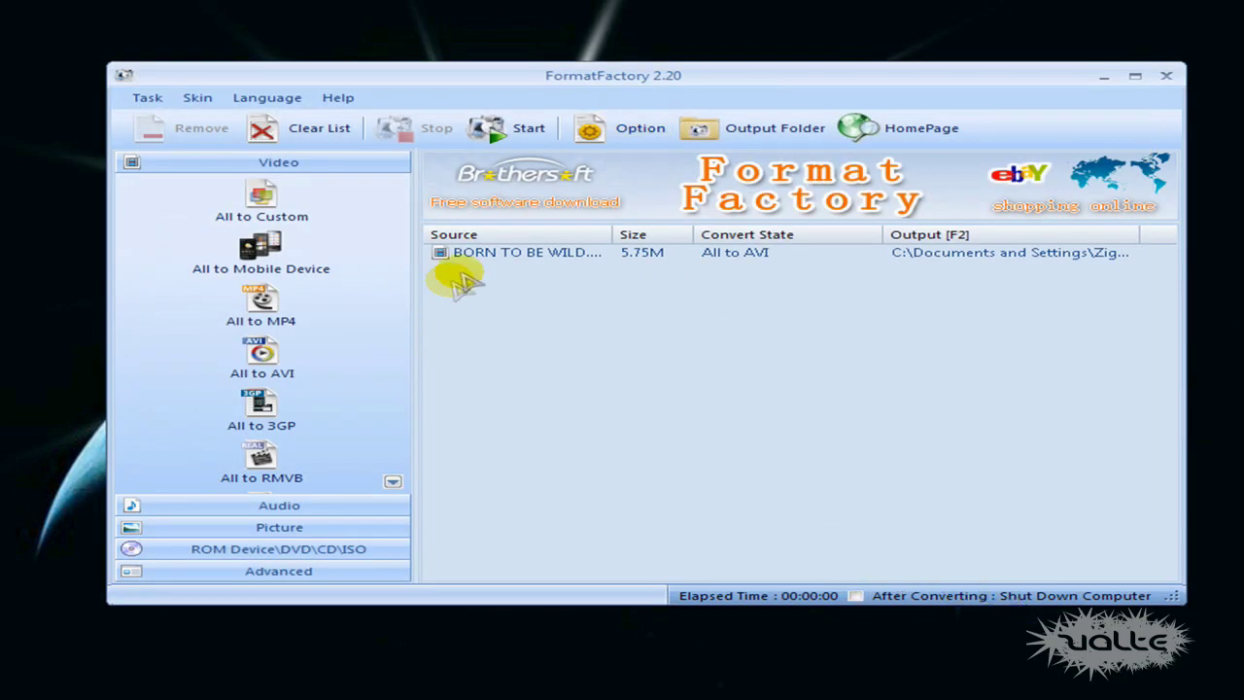
click(515, 252)
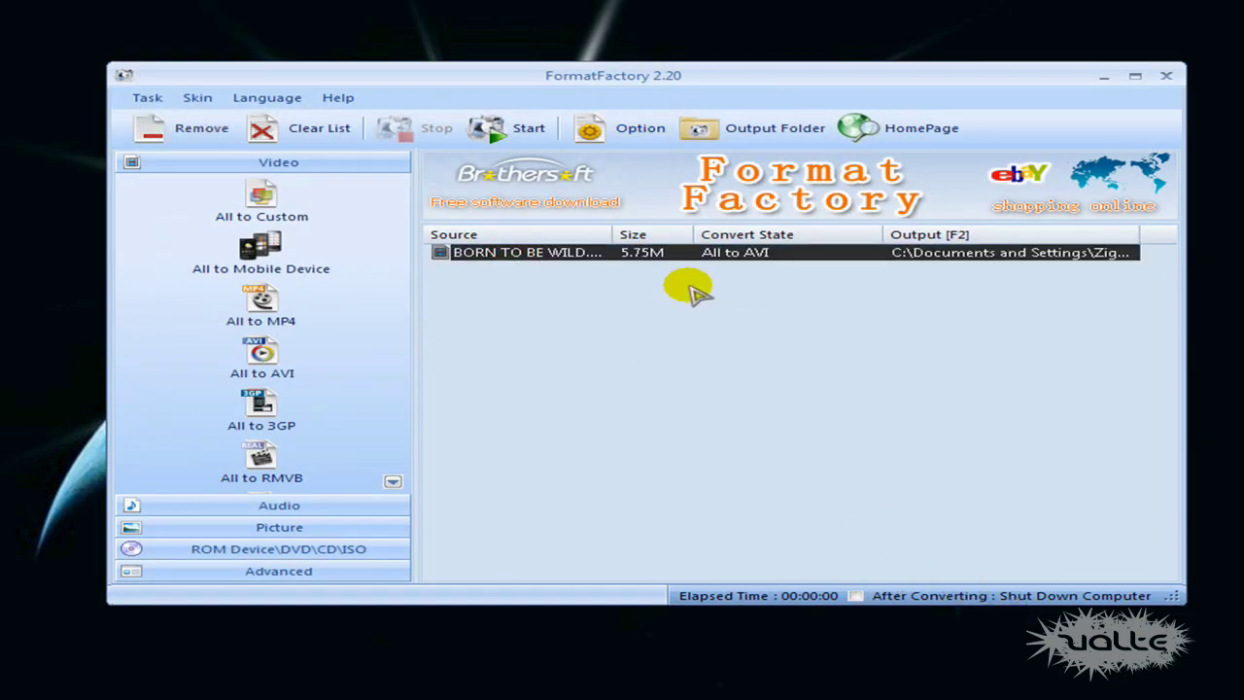
click(752, 434)
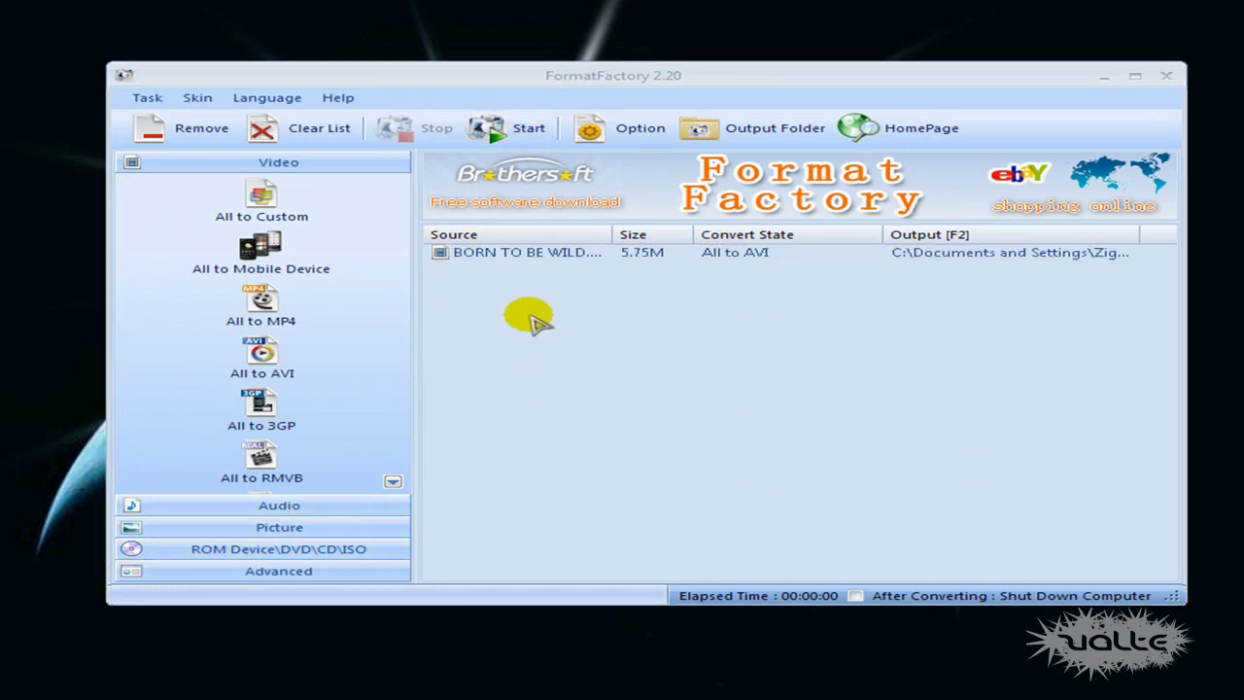
click(257, 161)
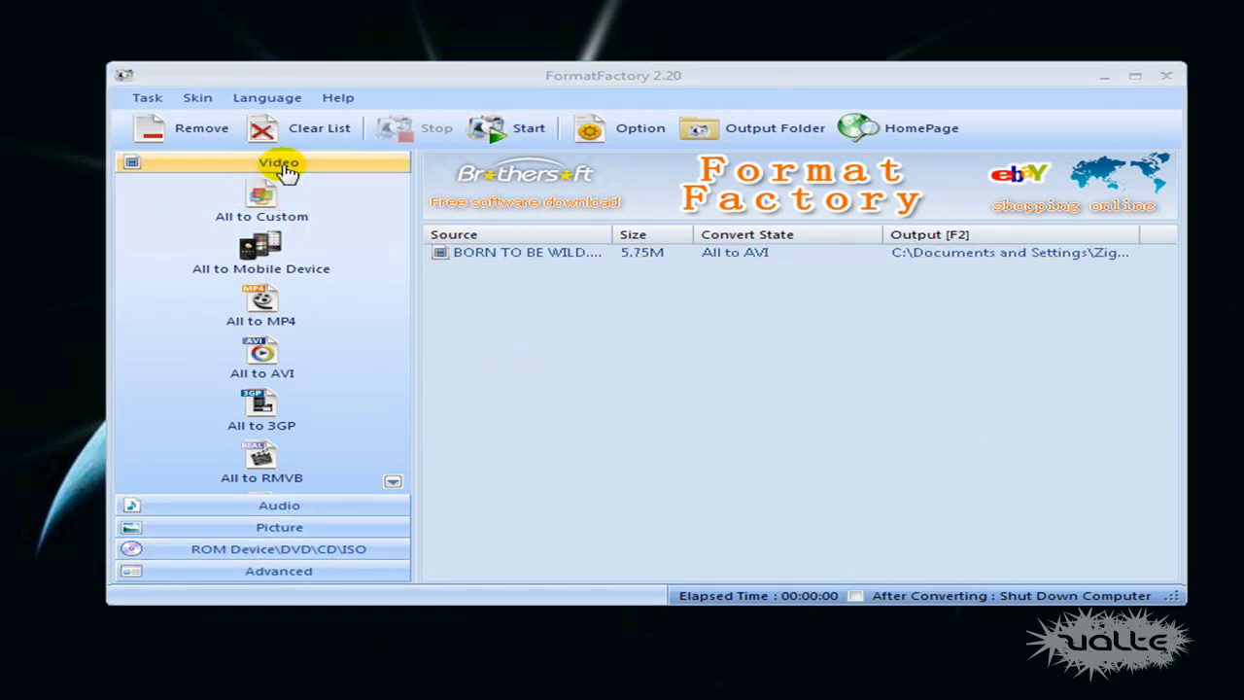
click(277, 160)
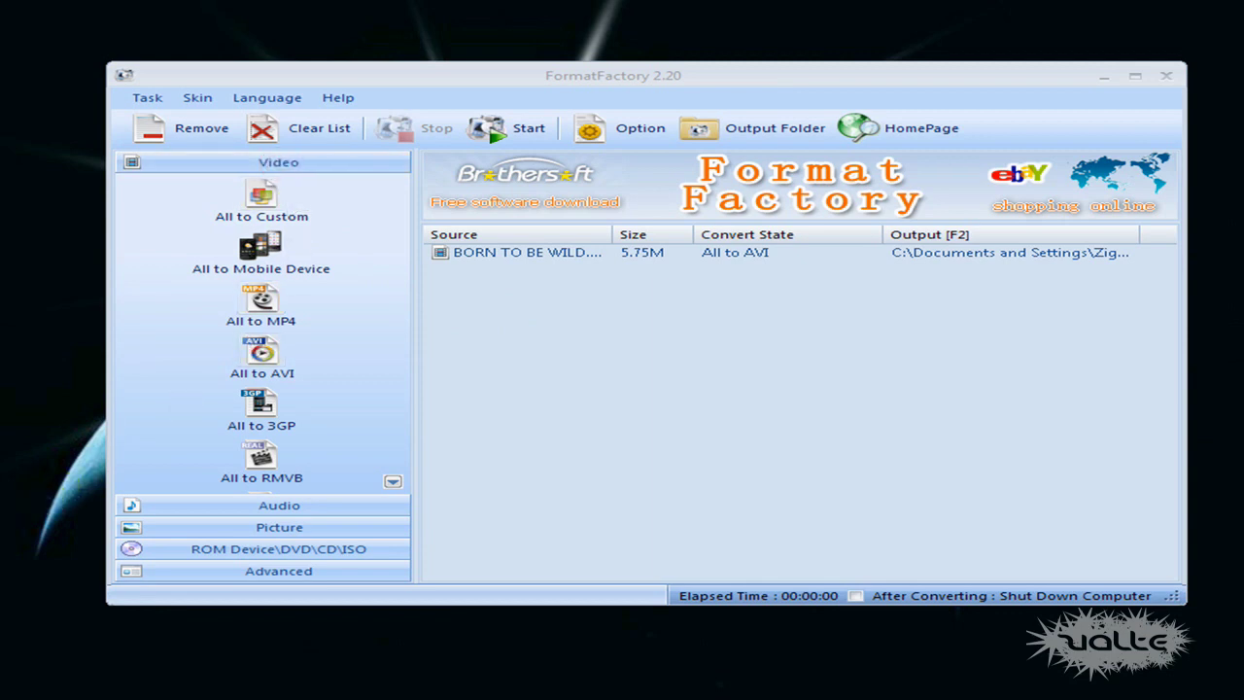
Bring BORN TO BE WILD.MPG in from the desktop again and choose All to MP3 as its conversion format.
drag(10, 574, 583, 430)
drag(698, 327, 698, 447)
click(436, 278)
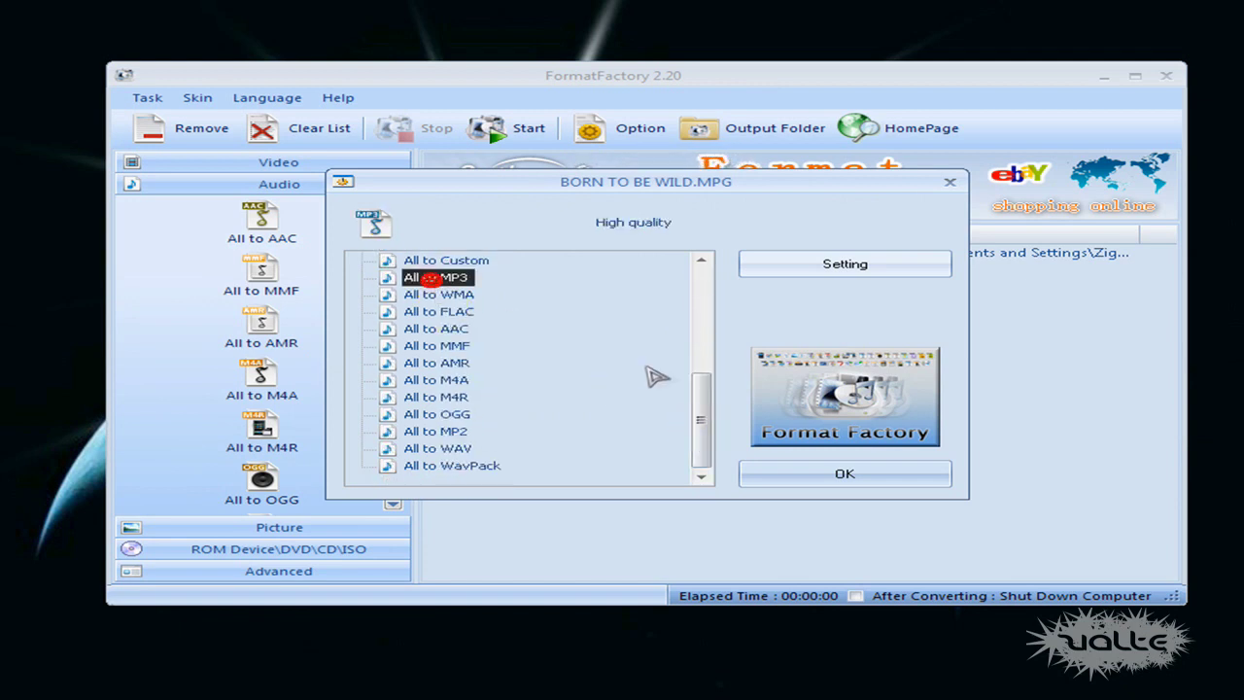
Set the MP3 audio channel to 2 Stereo and add the MP3 conversion to the task list.
click(845, 264)
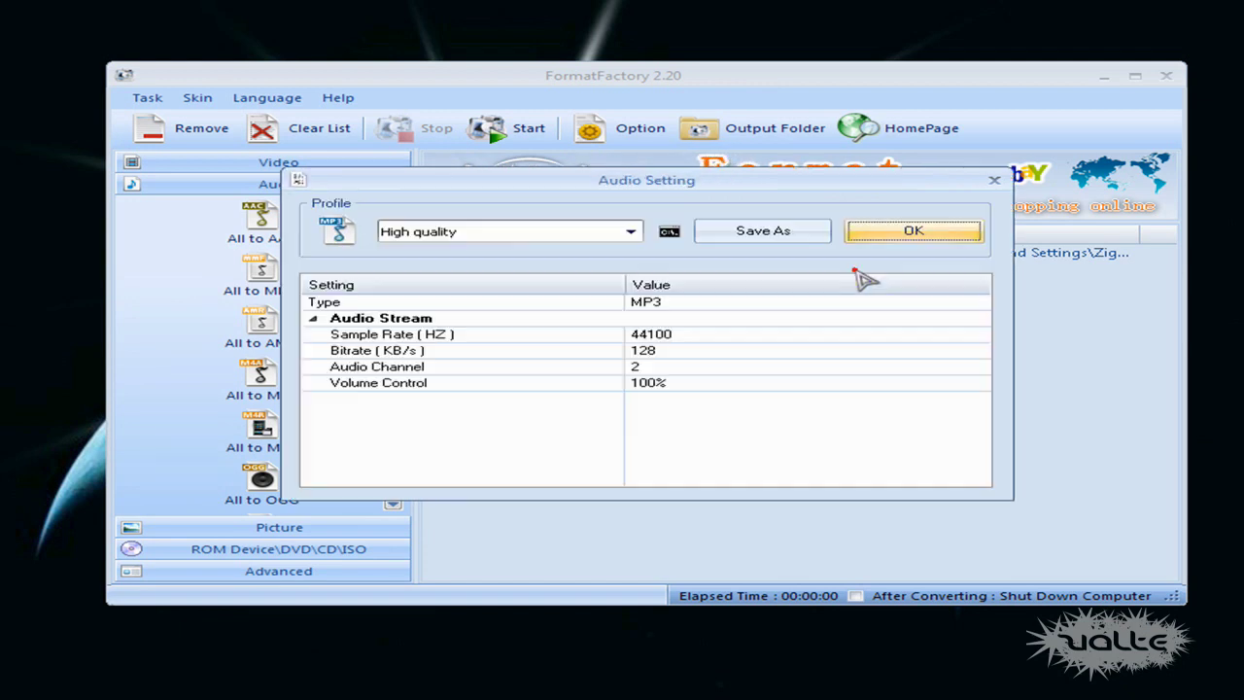
click(674, 366)
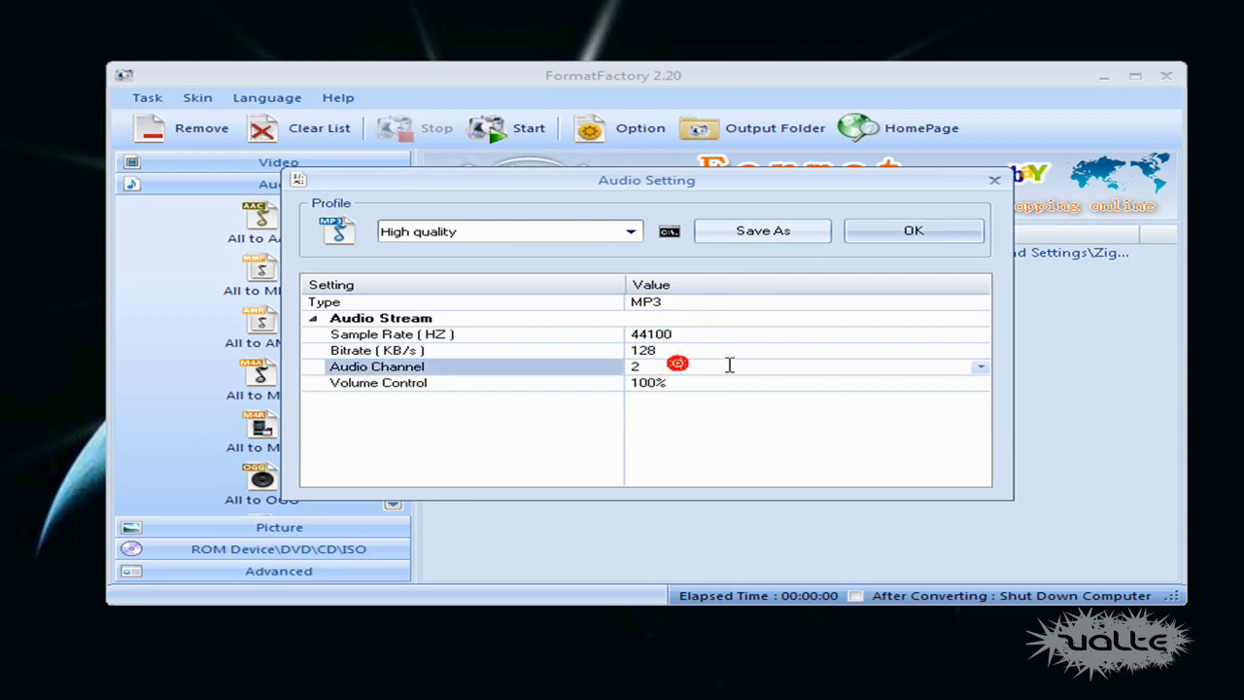
click(979, 368)
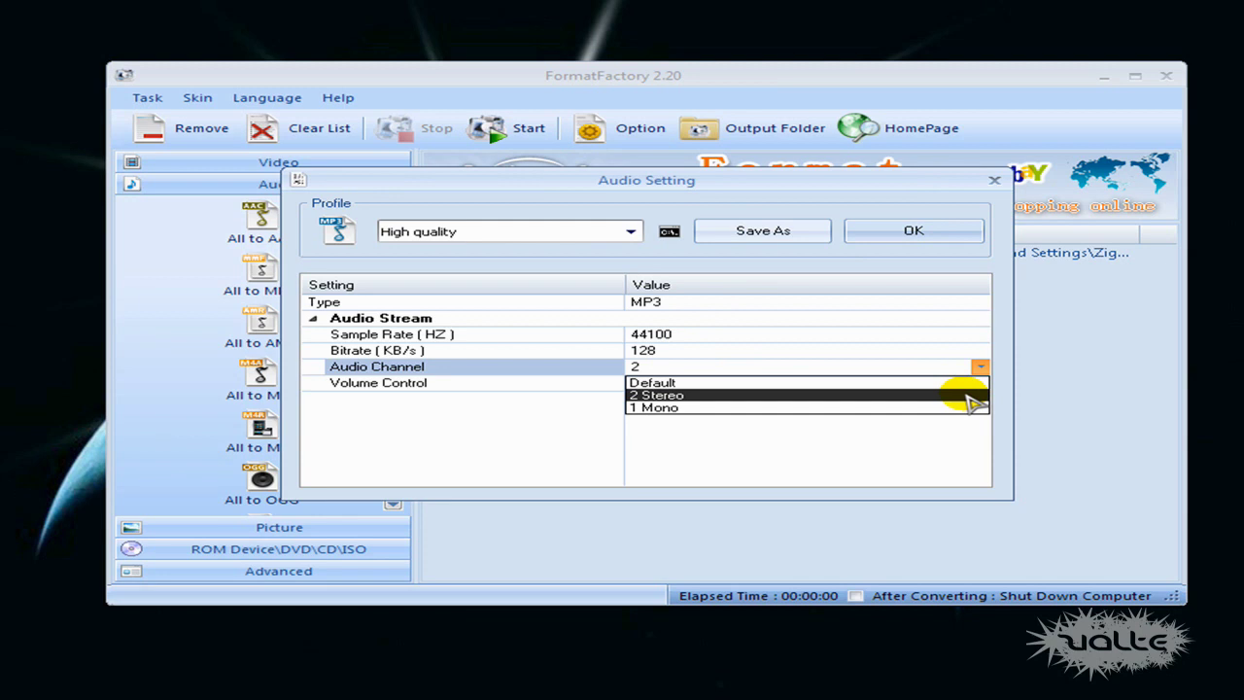
click(952, 394)
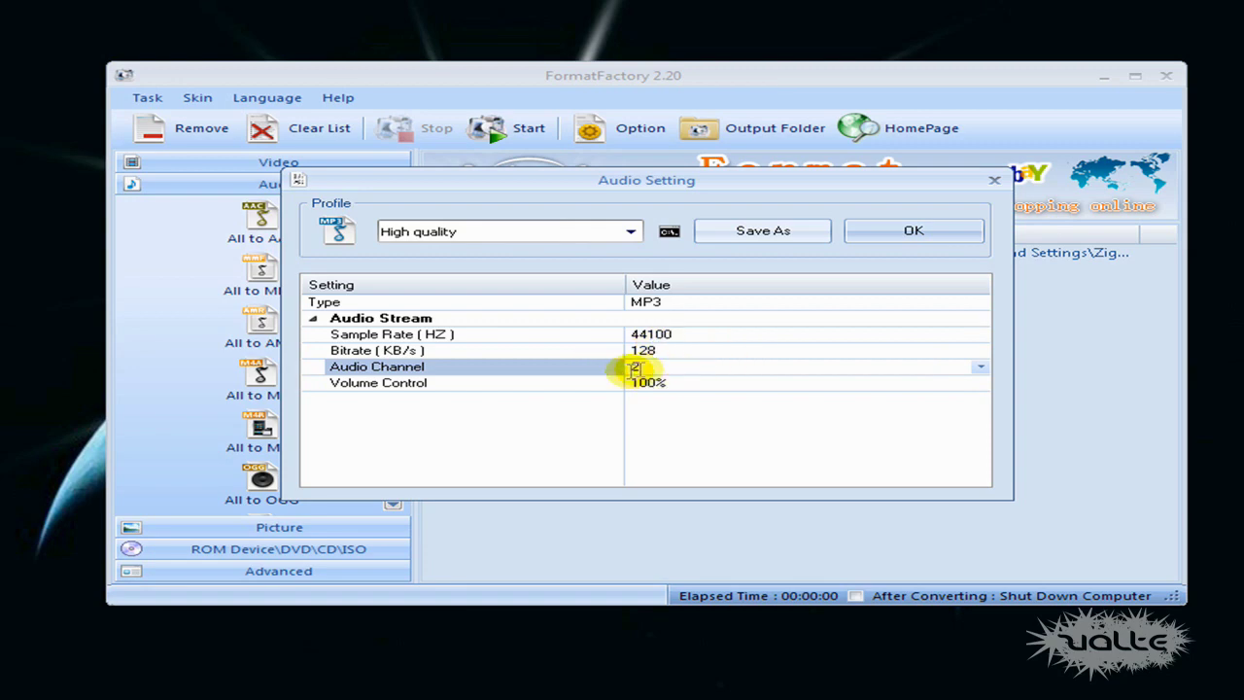
click(939, 231)
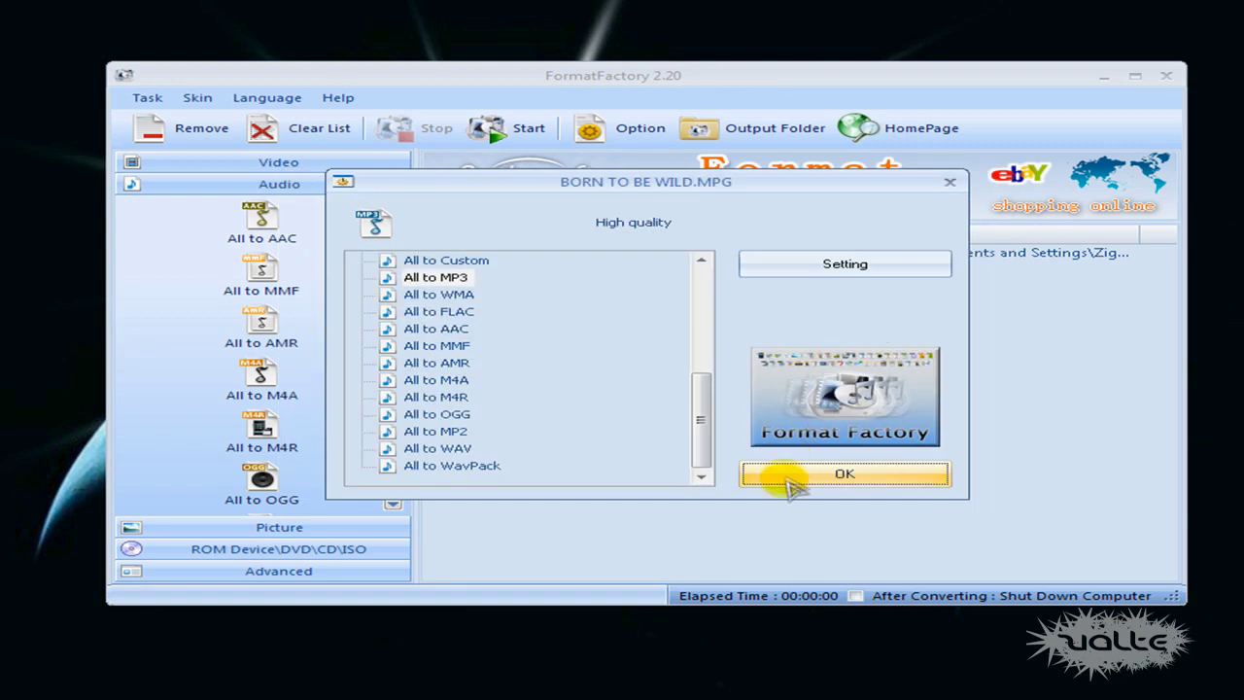
click(791, 484)
Start converting the queued AVI and MP3 tasks.
click(505, 272)
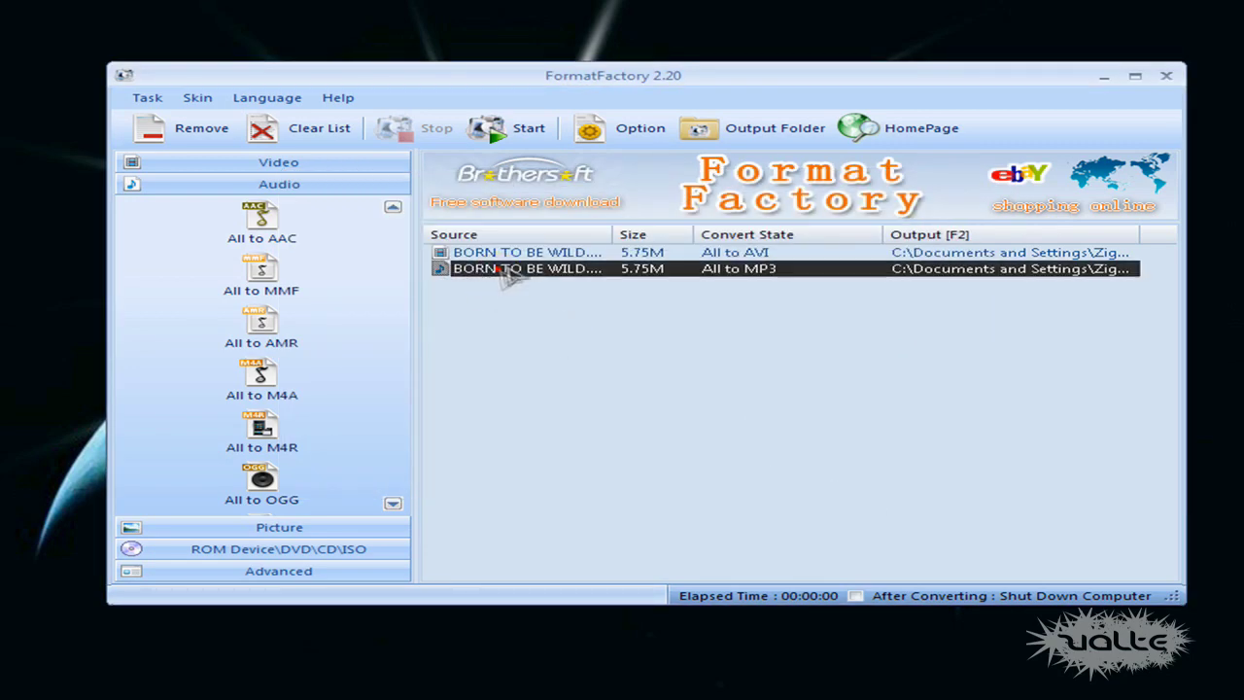
key(Up)
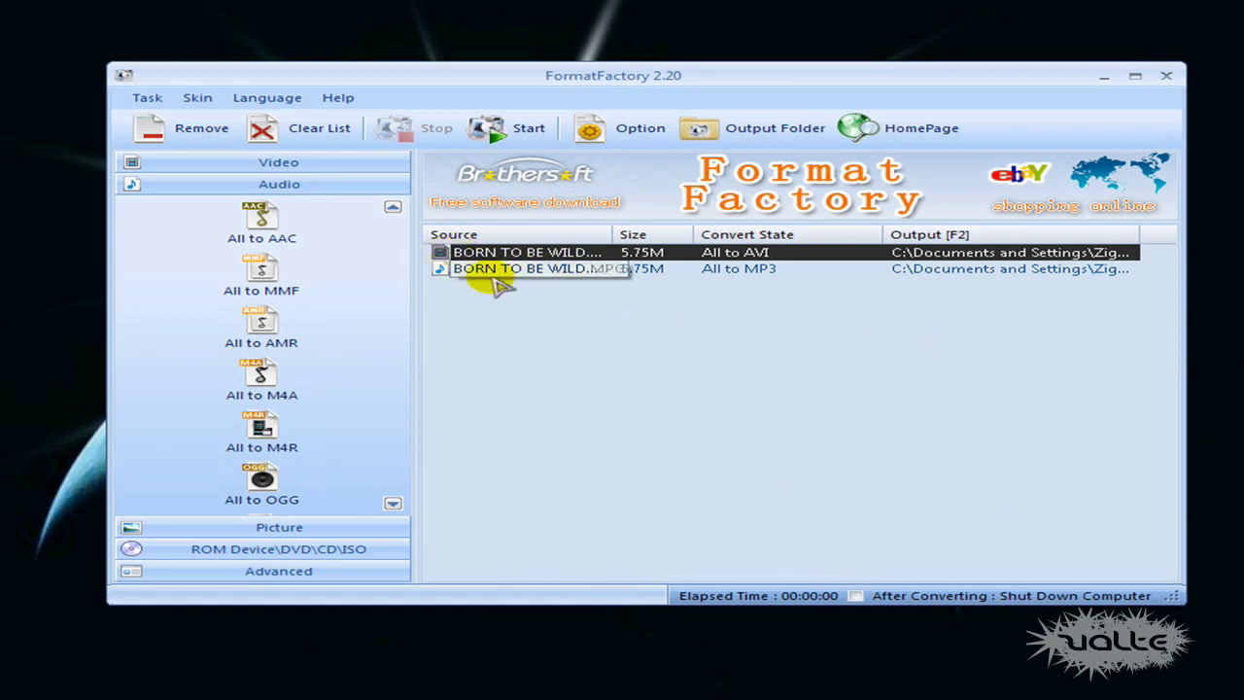
click(495, 127)
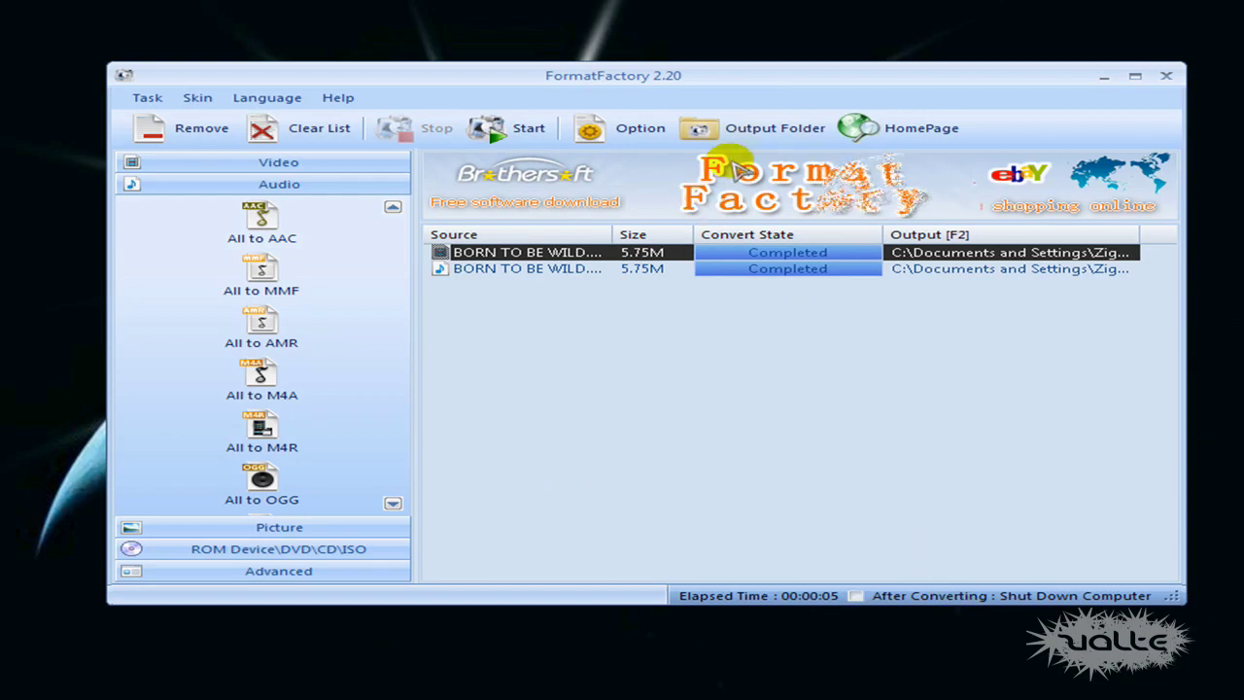
Open the output folder and play the converted BORN TO BE WILD AVI file, moving the player aside and closing it after the check.
click(738, 127)
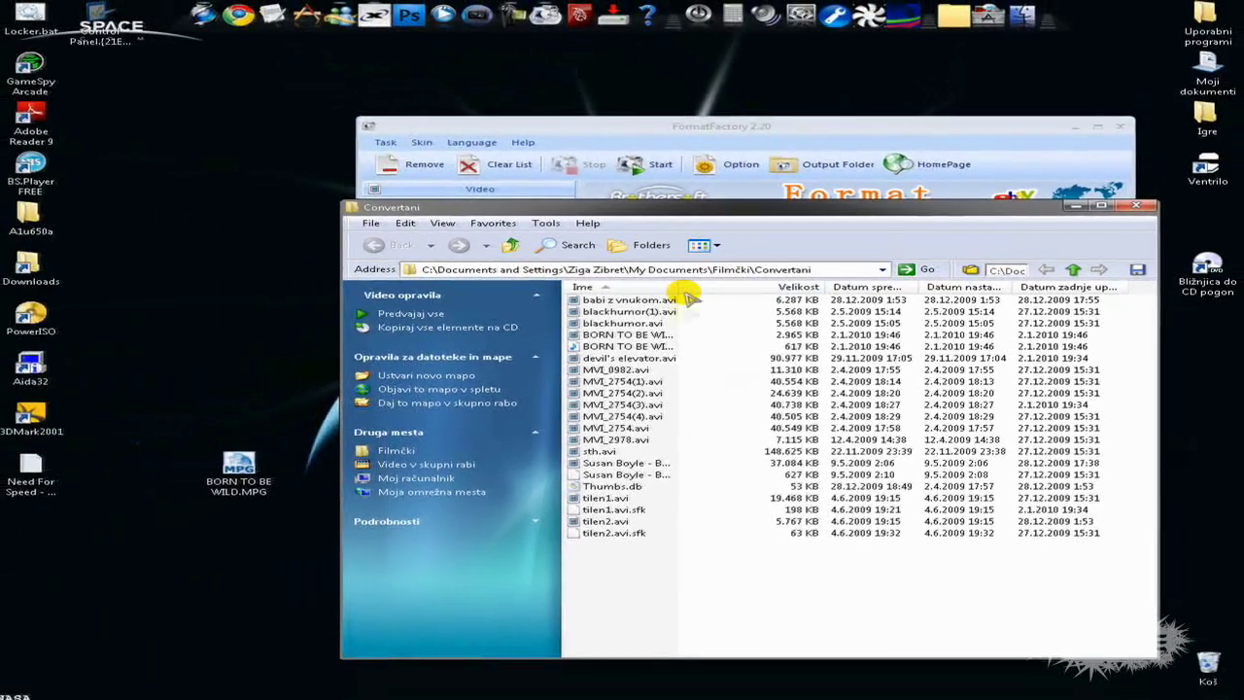
double_click(563, 352)
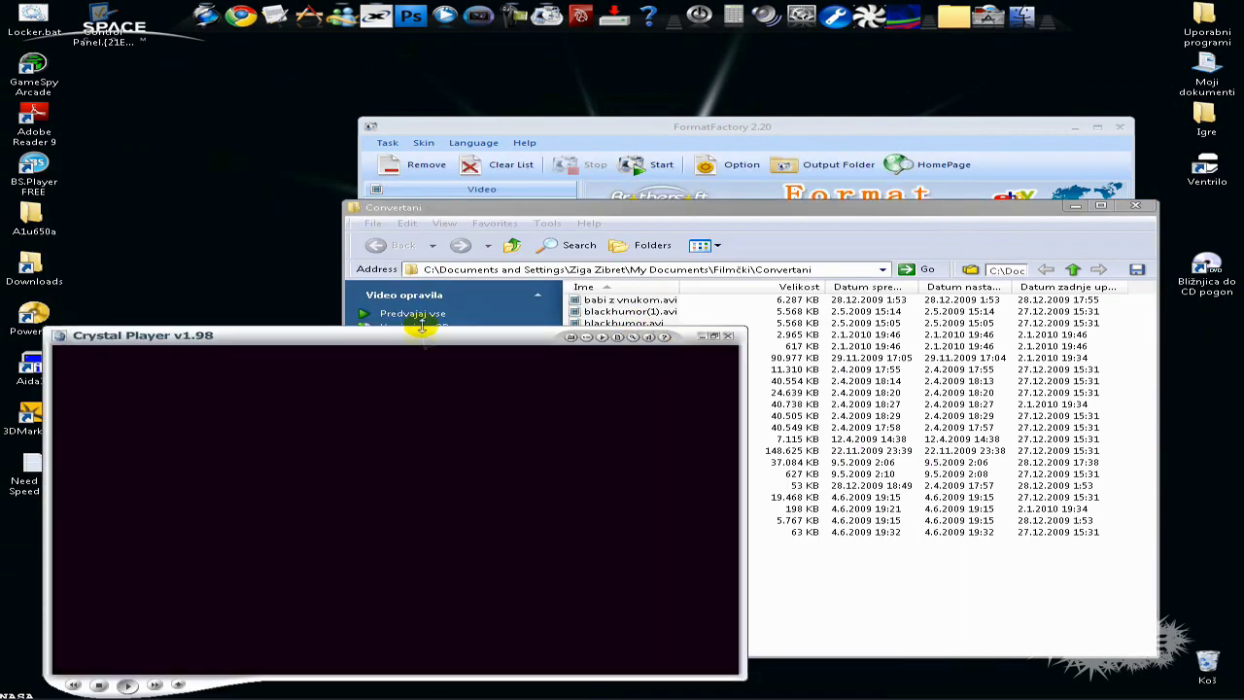
drag(420, 340, 396, 184)
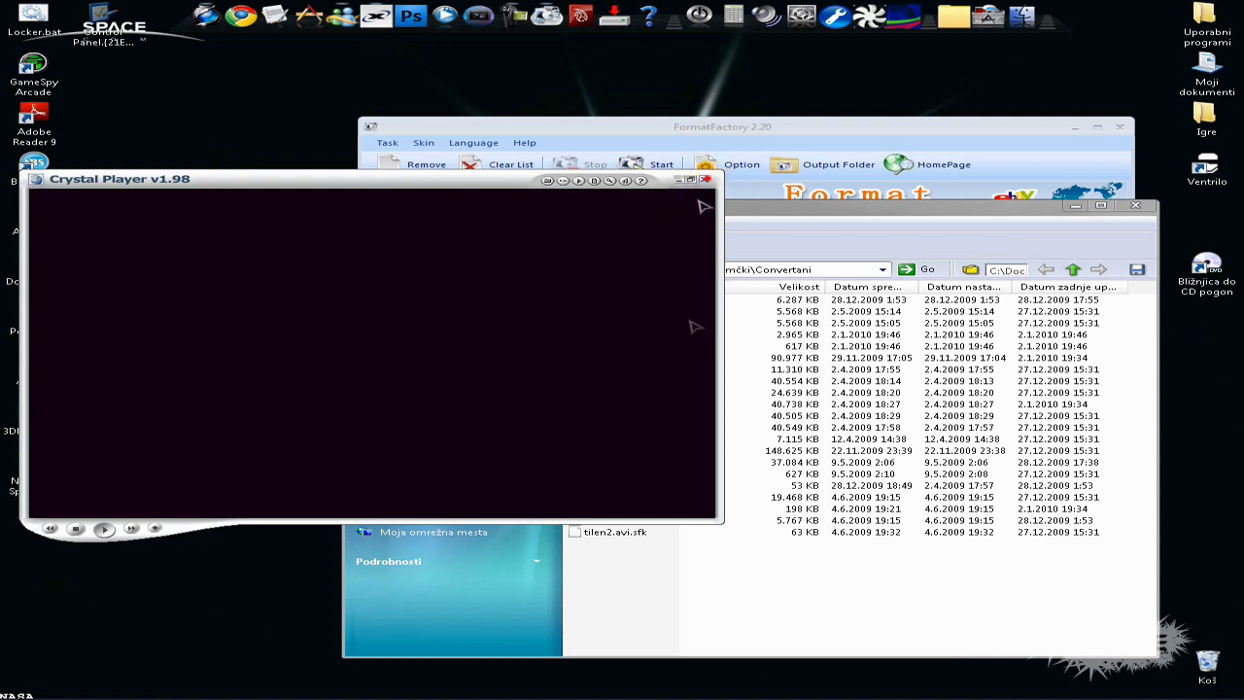
click(706, 179)
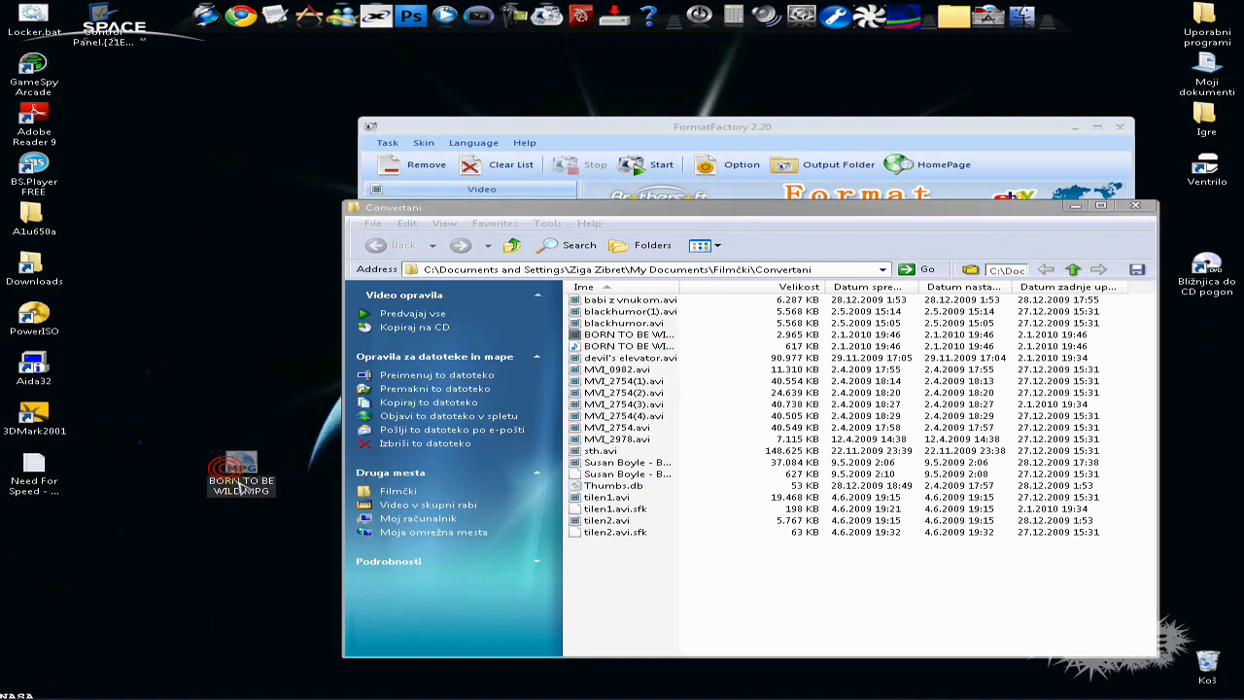
Check the file properties of the original BORN TO BE WILD.MPG on the desktop to compare its size, and close them.
right_click(241, 466)
click(340, 459)
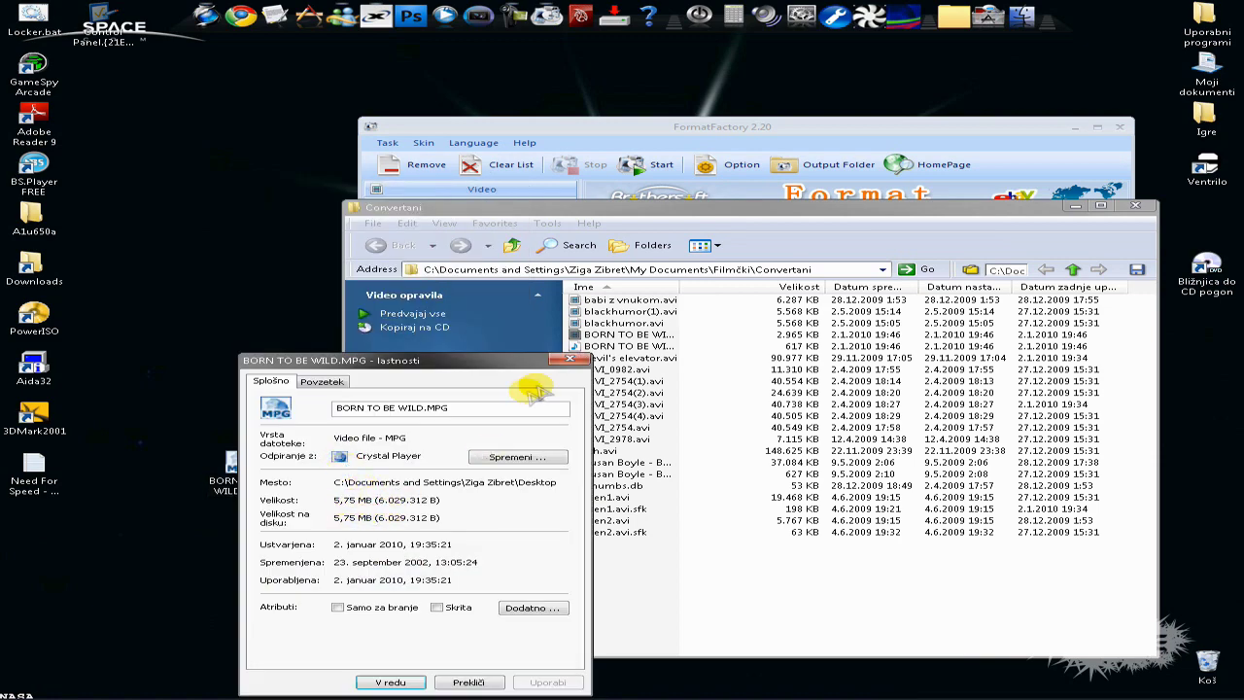
click(570, 359)
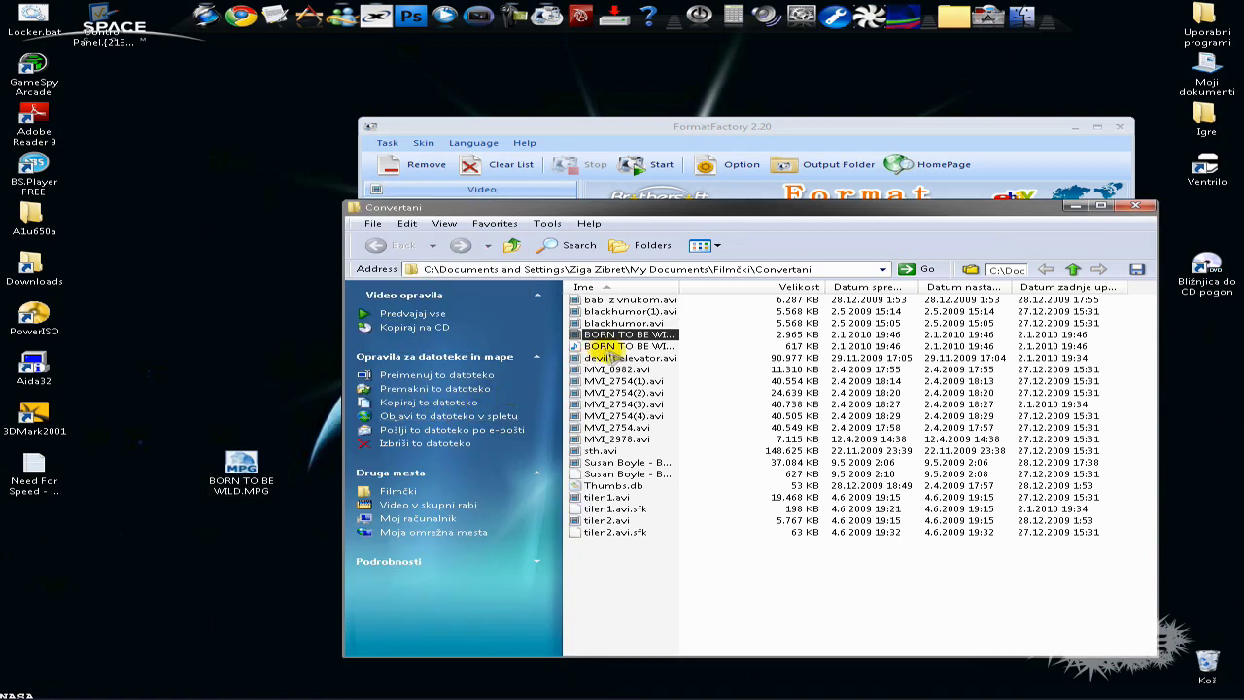
Play the converted BORN TO BE WILD MP3 file from the output folder and close the media player.
mouse_move(610, 351)
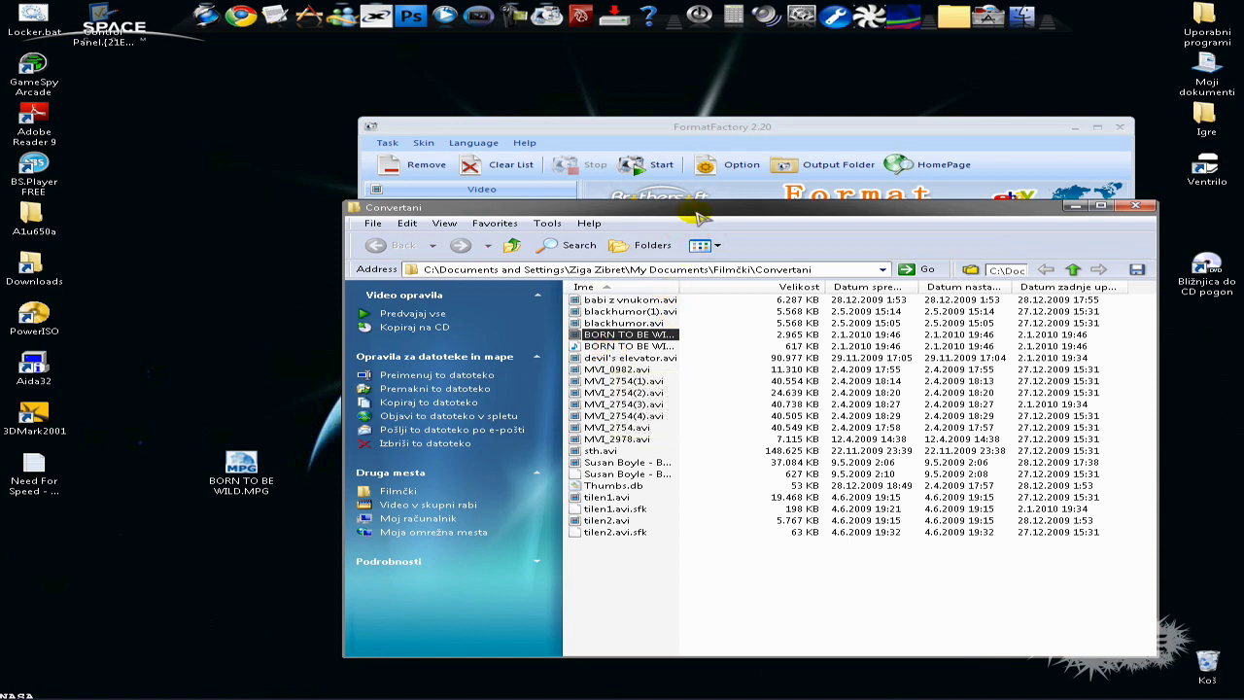
double_click(666, 347)
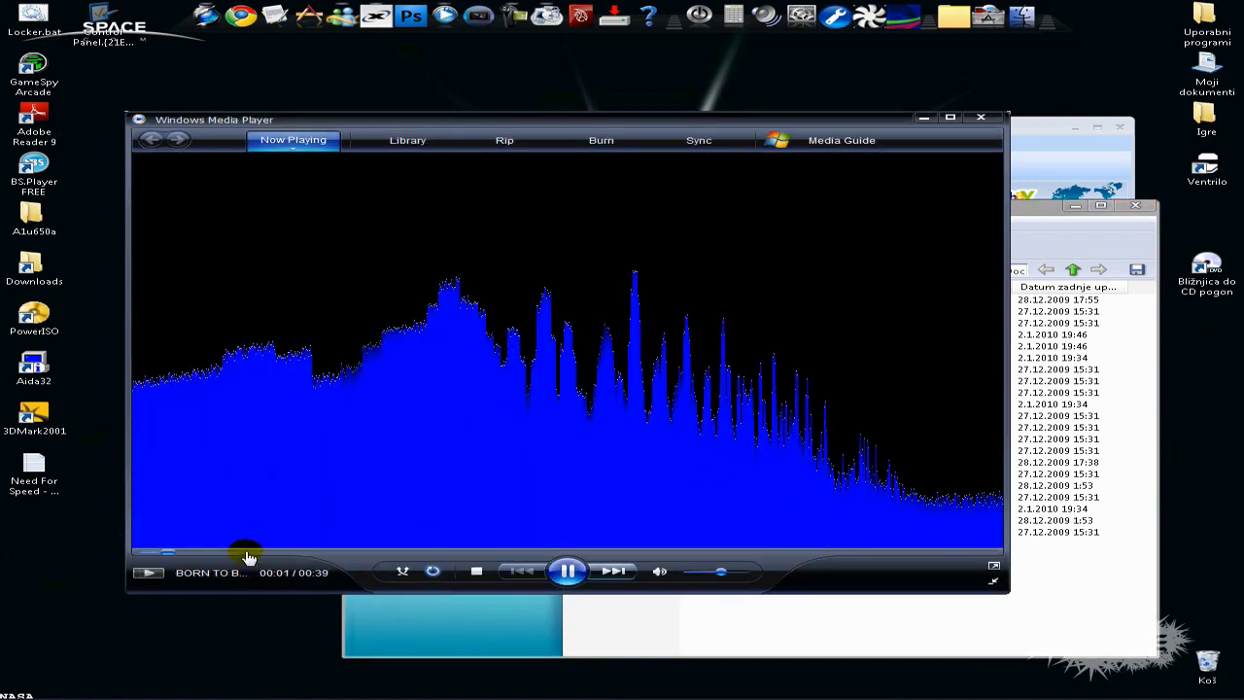
click(981, 117)
Close the Convertani folder window and expand the Video conversion formats in FormatFactory.
click(1135, 205)
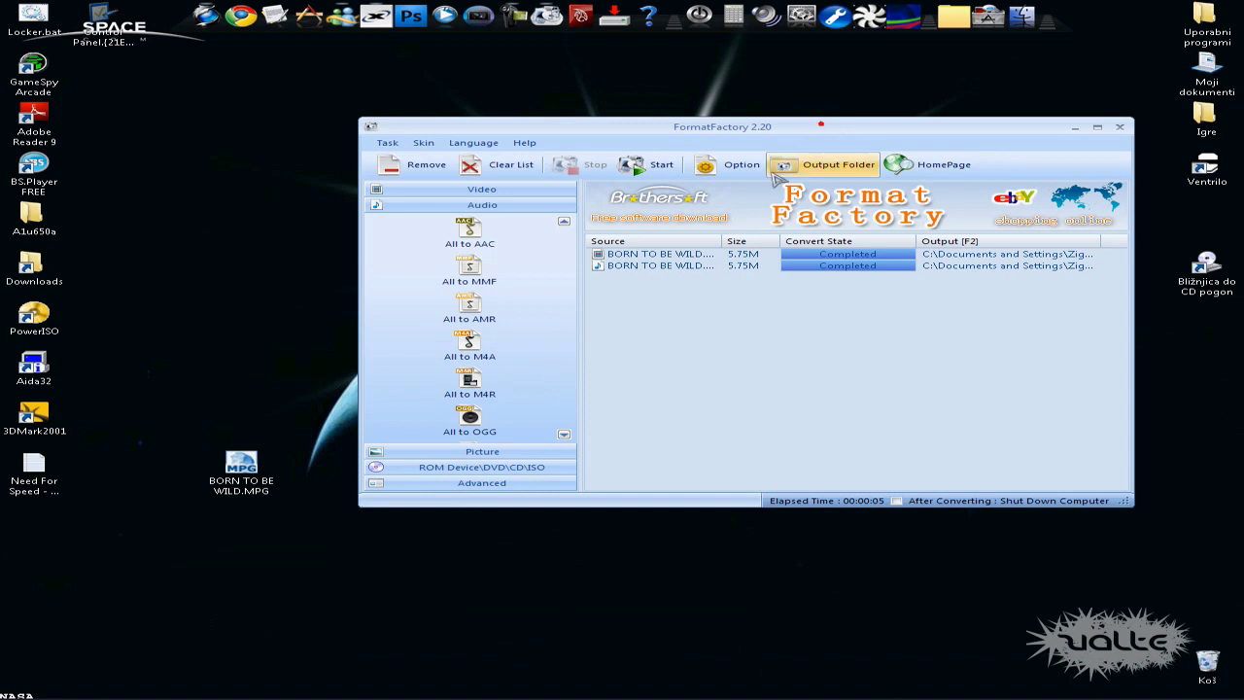
click(491, 188)
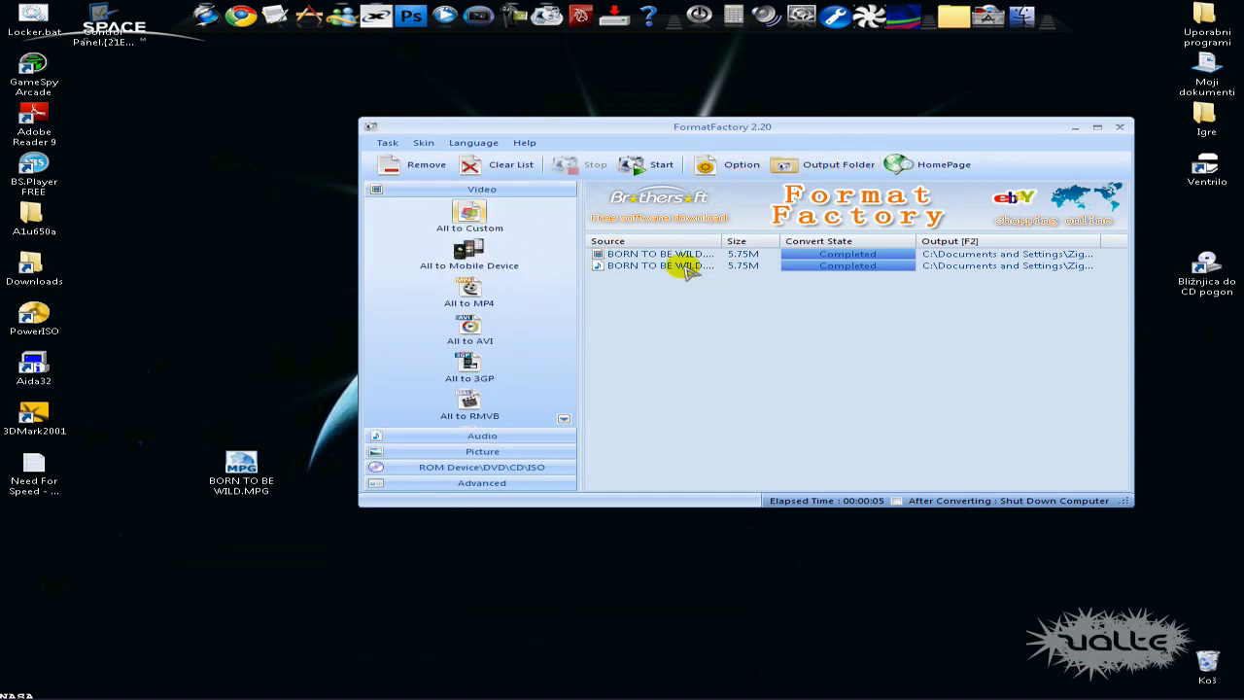